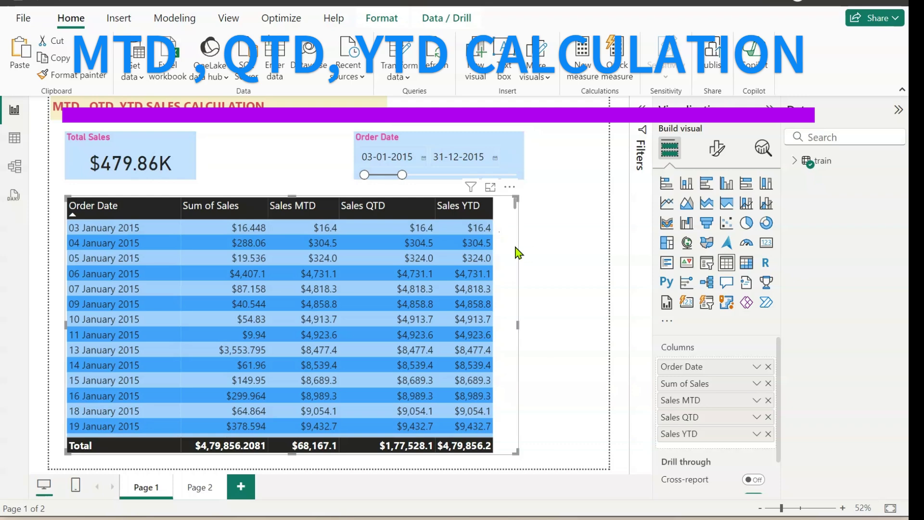
- Look through the finished sales table on the report, and delete the train table from the data model
scroll(329, 269, "down", 3)
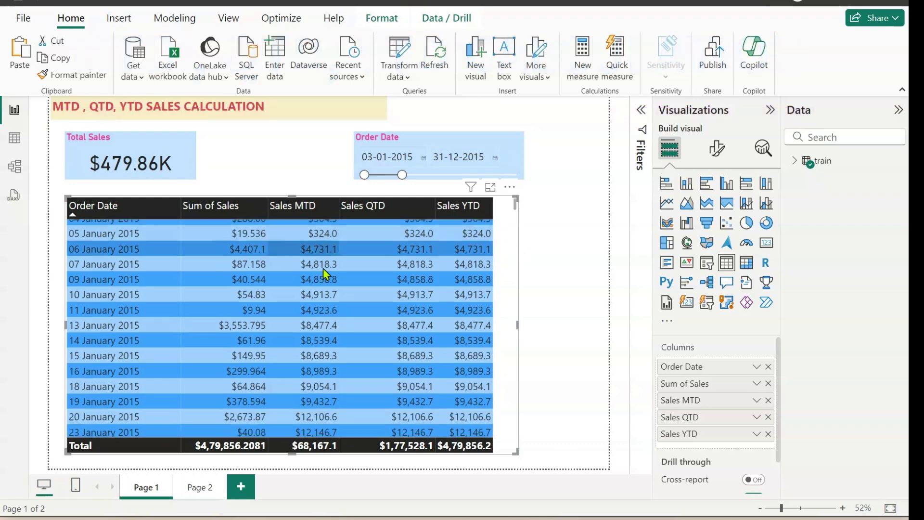
scroll(326, 275, "down", 3)
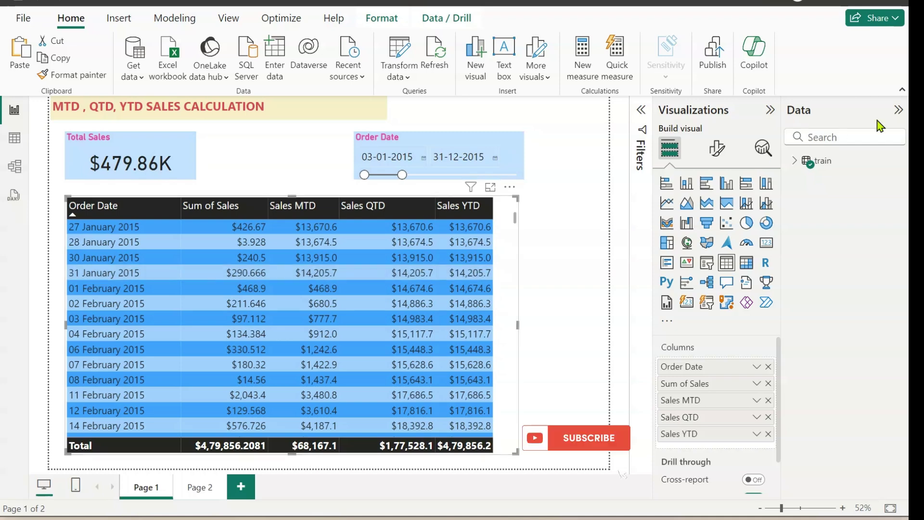
left_click(899, 162)
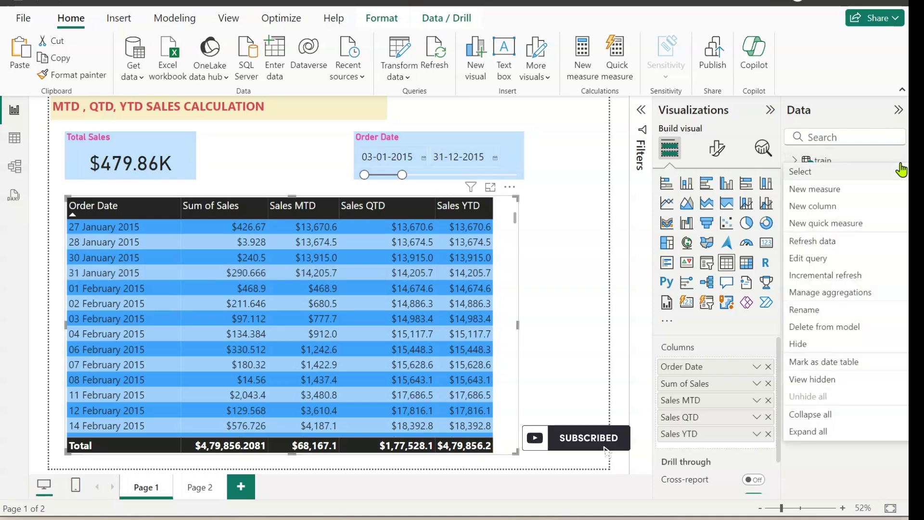
left_click(845, 331)
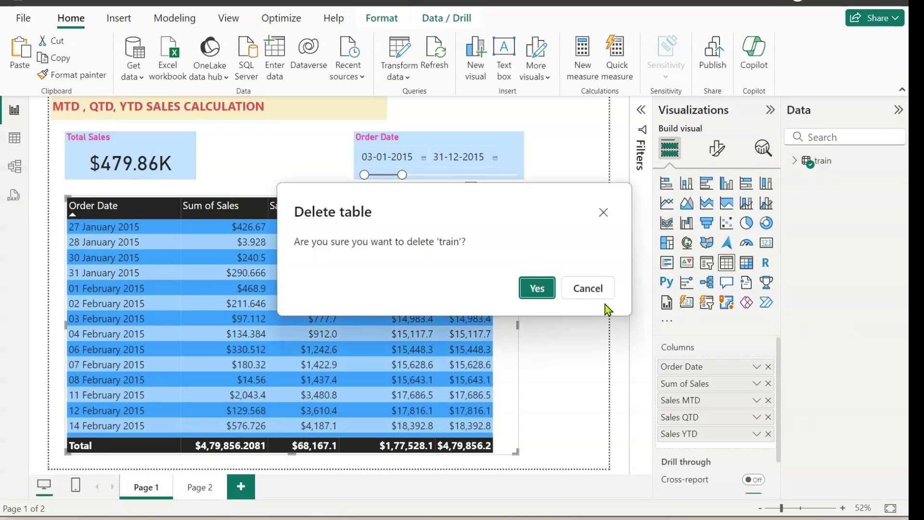
left_click(541, 290)
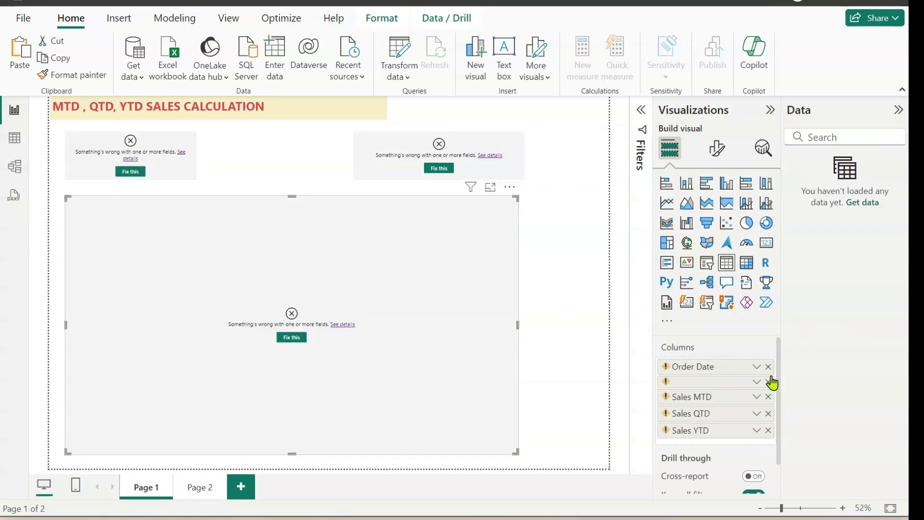
- Delete the three broken visuals from Page 1: the sales table, the Order Date slicer and the Total Sales card
key("Delete")
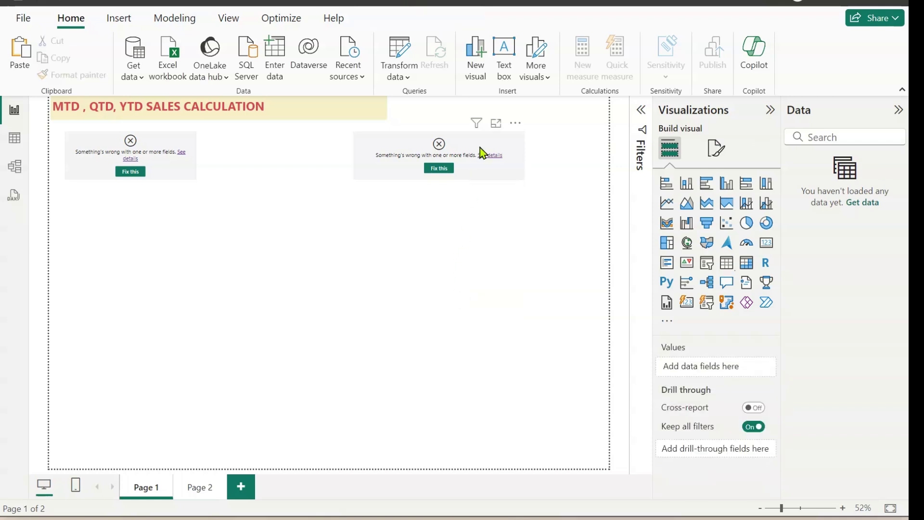
left_click(481, 153)
key("Delete")
left_click(184, 149)
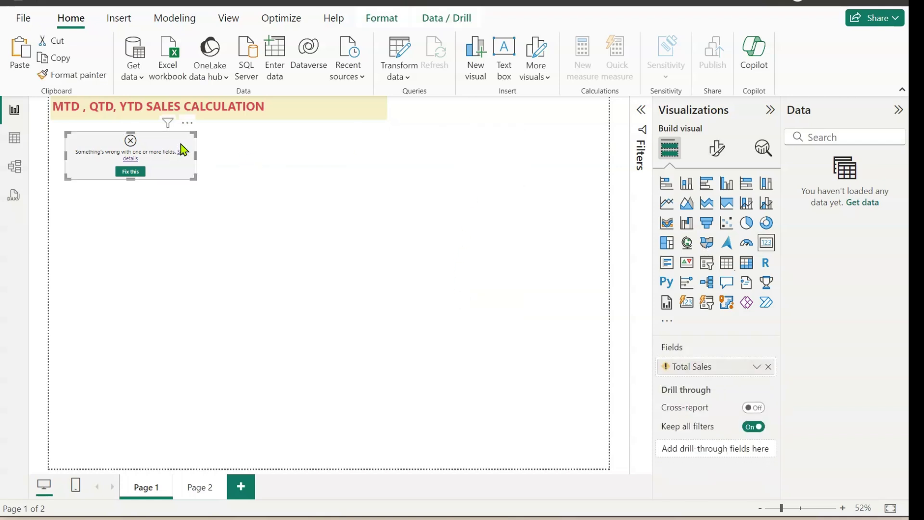
key("Delete")
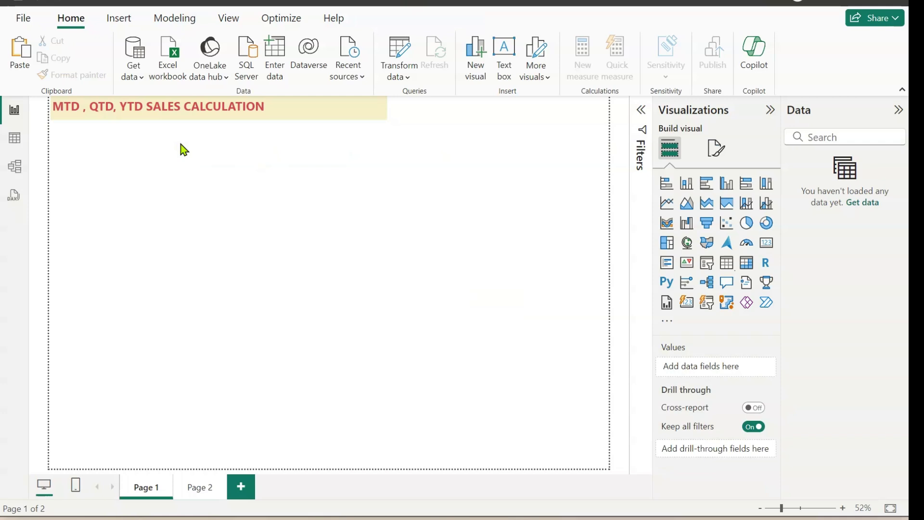
- Import the train sheet from the Superstore_sales Excel workbook and open it for transforming in Power Query
left_click(179, 66)
left_click(180, 96)
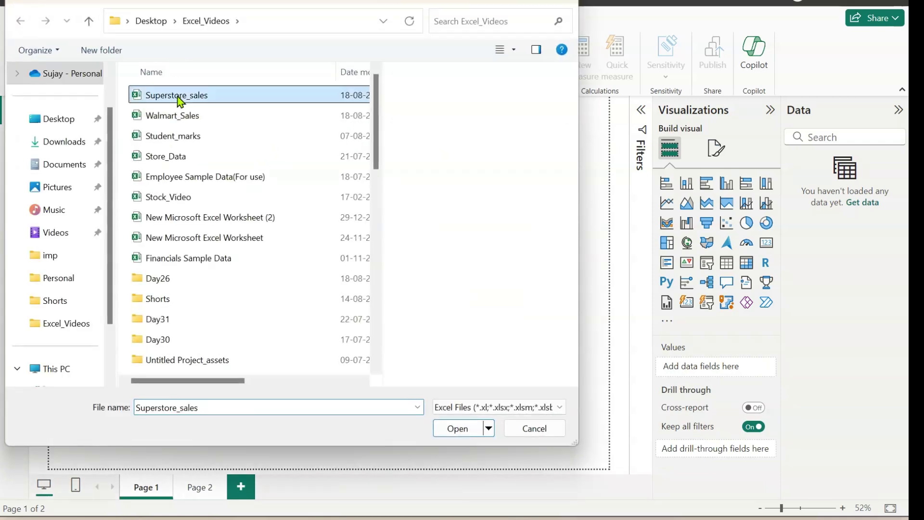
left_click(443, 425)
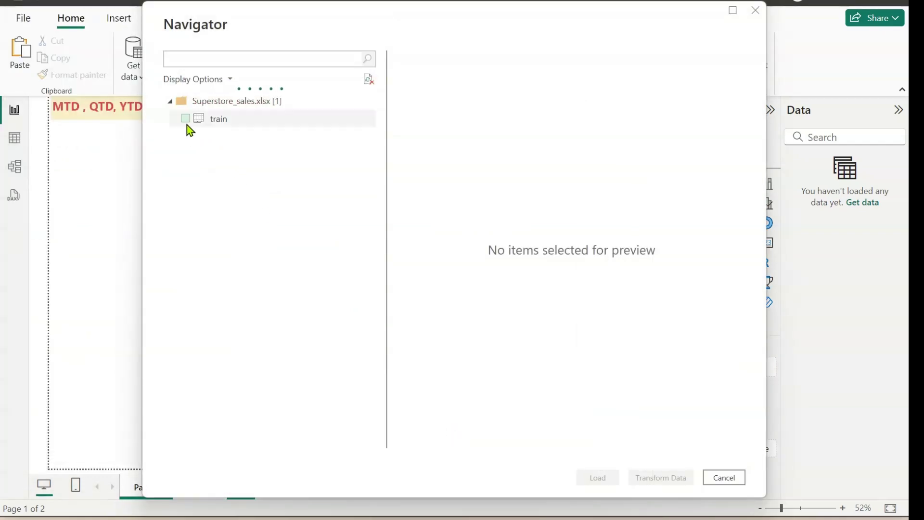
left_click(186, 119)
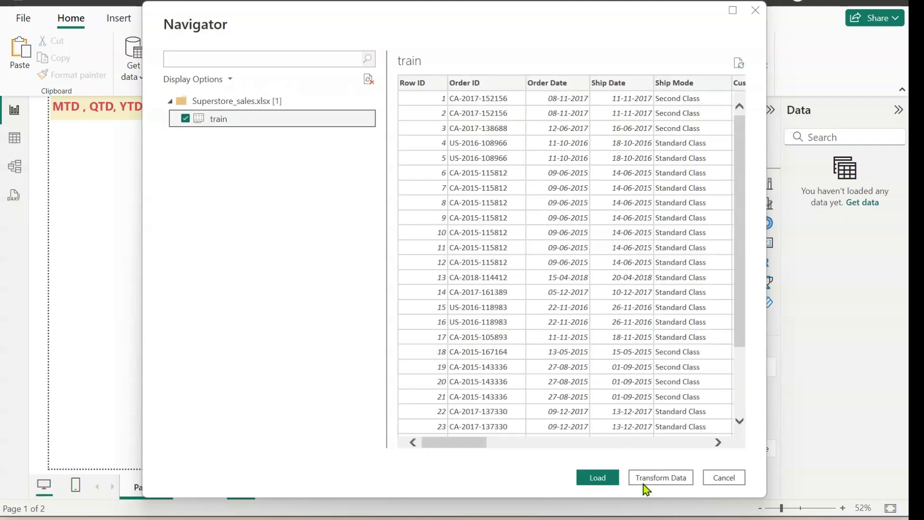
left_click(609, 483)
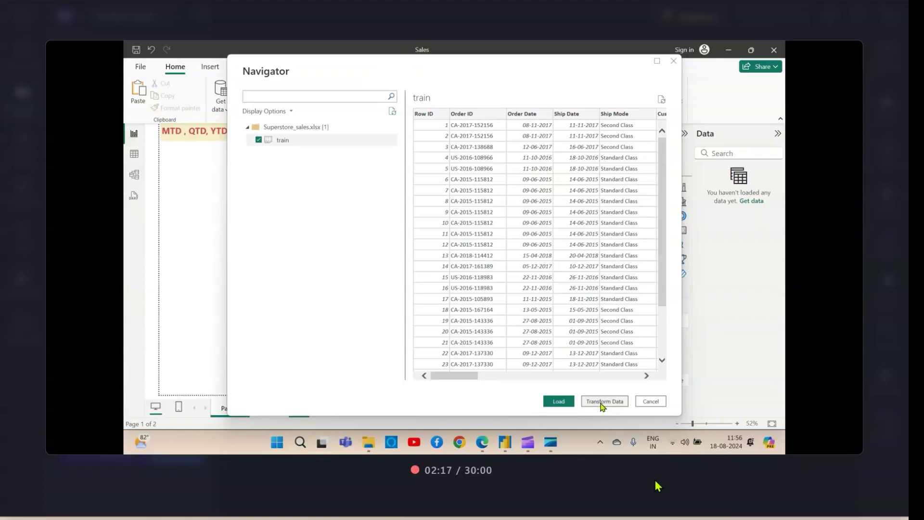
left_click(658, 481)
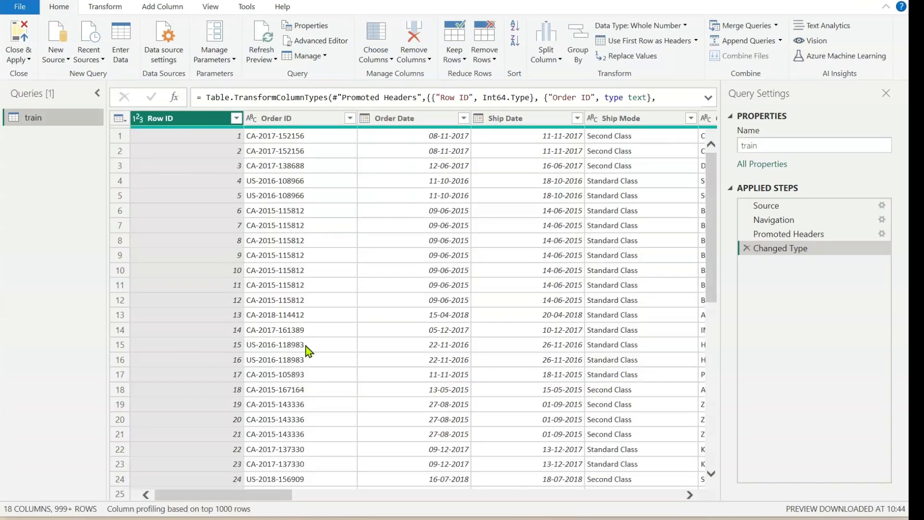
- Examine the train query's columns, checking the data types of Order Date and Sales
left_click_drag(267, 499, 294, 499)
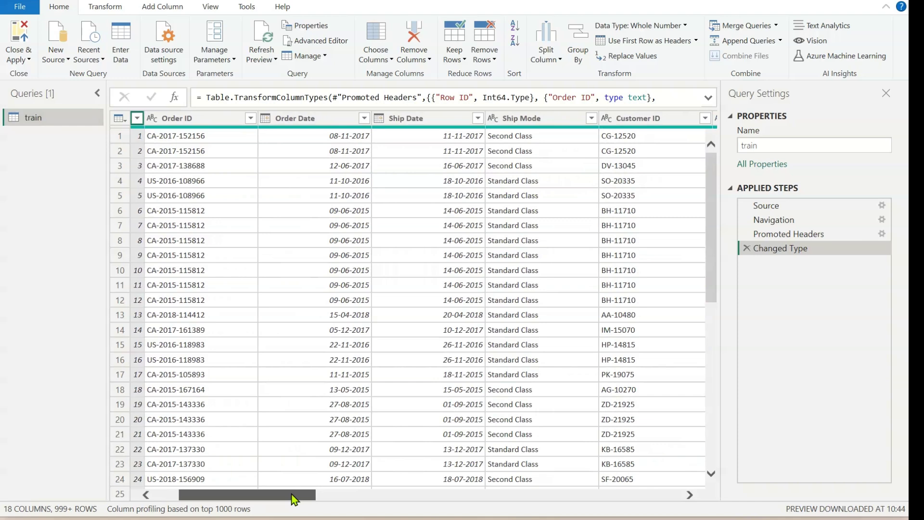
left_click_drag(294, 498, 269, 497)
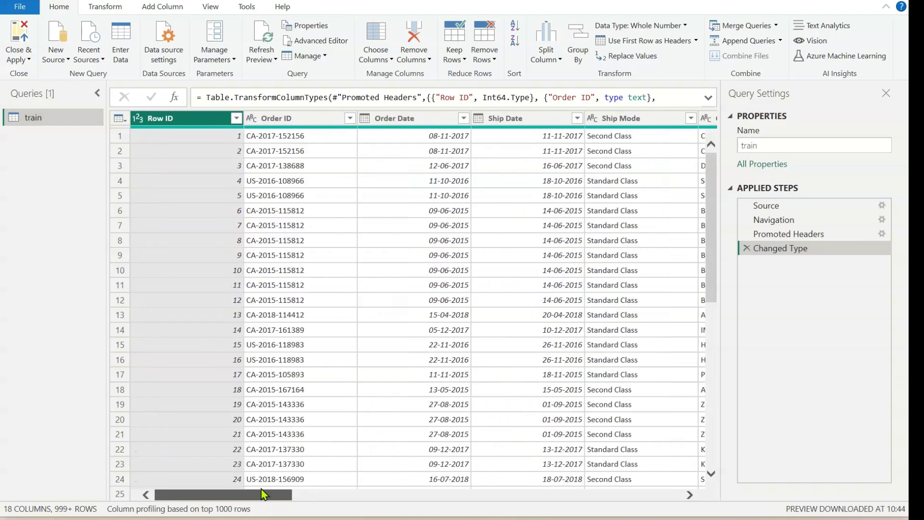
left_click(422, 120)
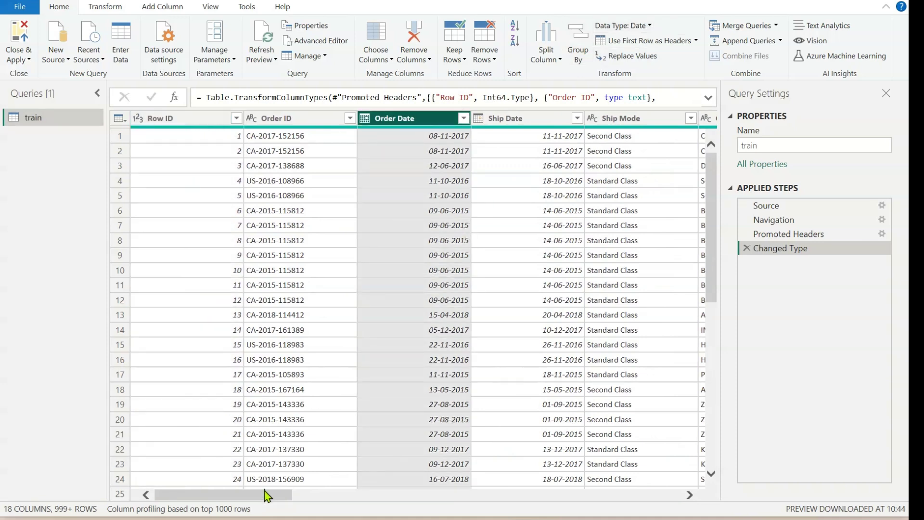
left_click_drag(267, 494, 660, 498)
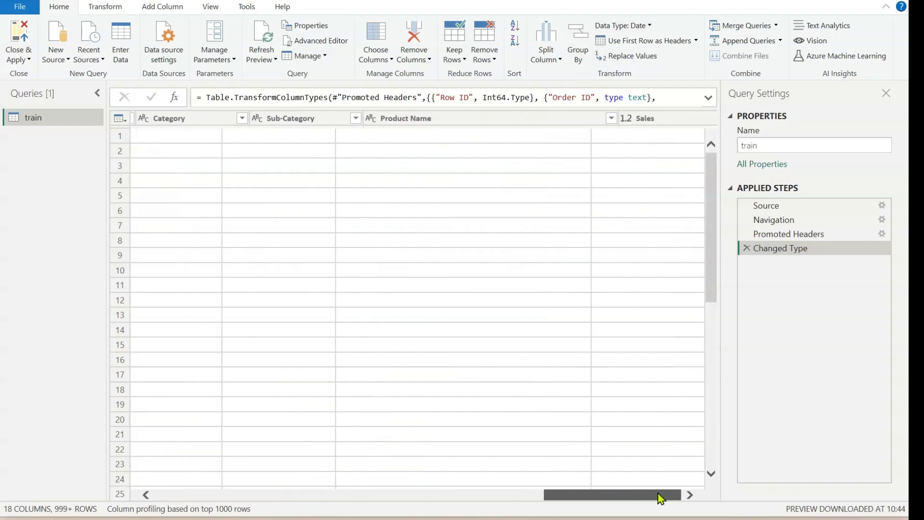
left_click(647, 122)
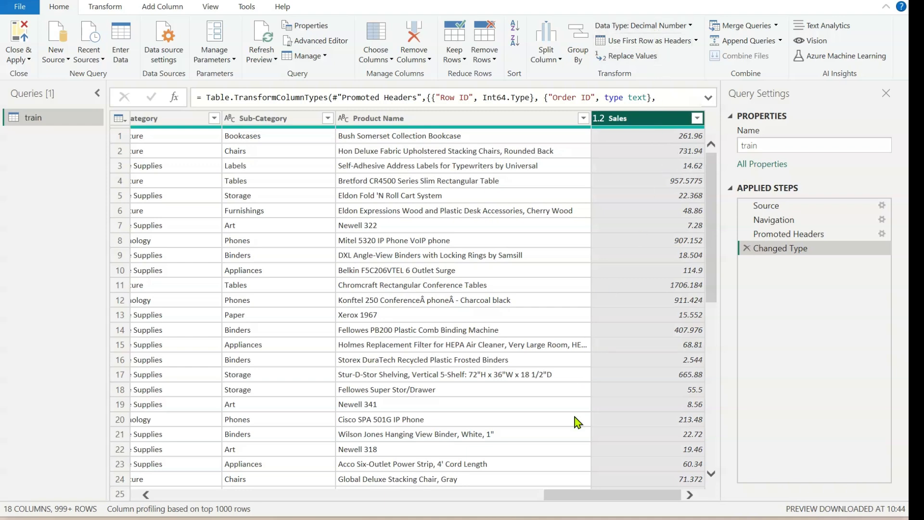
left_click_drag(602, 498, 195, 501)
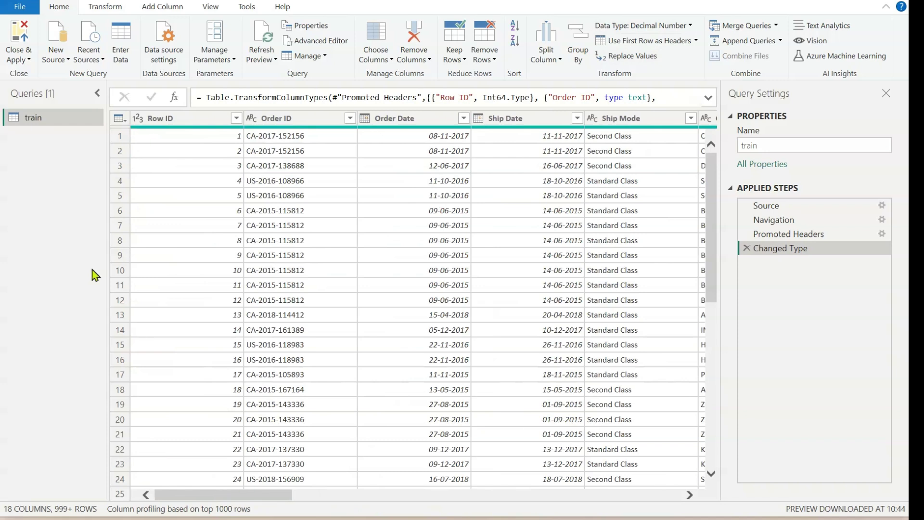
- Close the query editor and apply its changes to load the train table, dismissing the advertisement pop-up
left_click(30, 59)
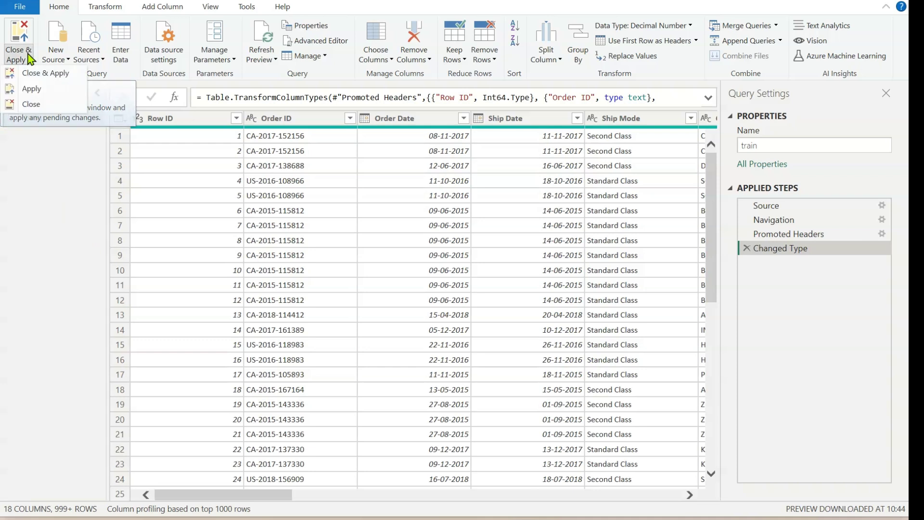
left_click(39, 78)
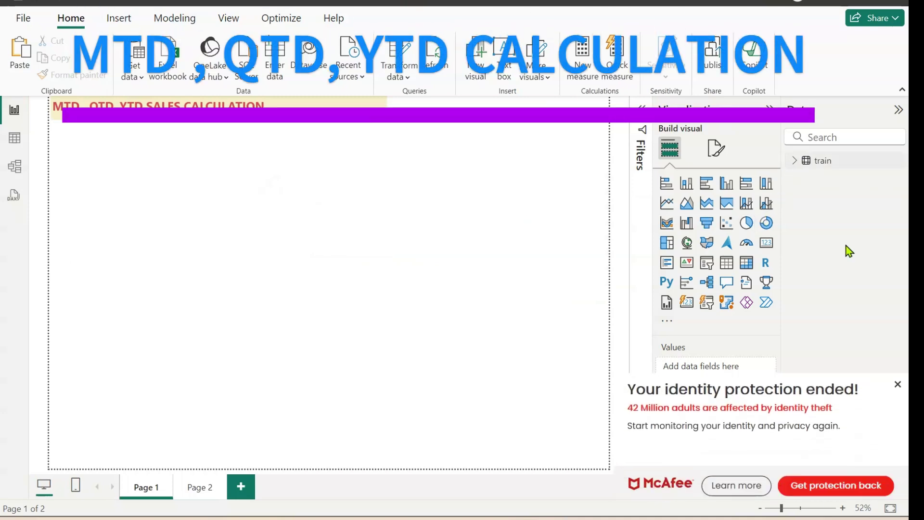
left_click(898, 384)
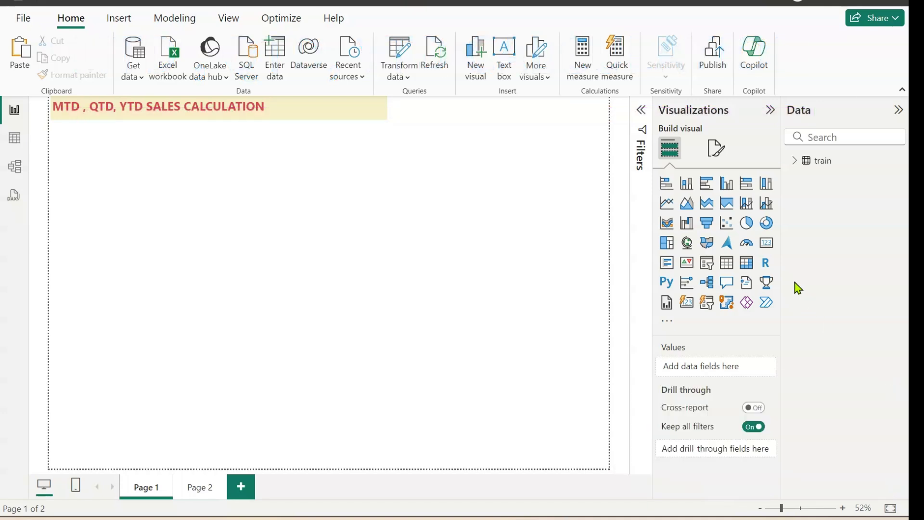
- Add an enlarged table visual below the report title, showing Order Date as plain dates instead of a date hierarchy
left_click(727, 263)
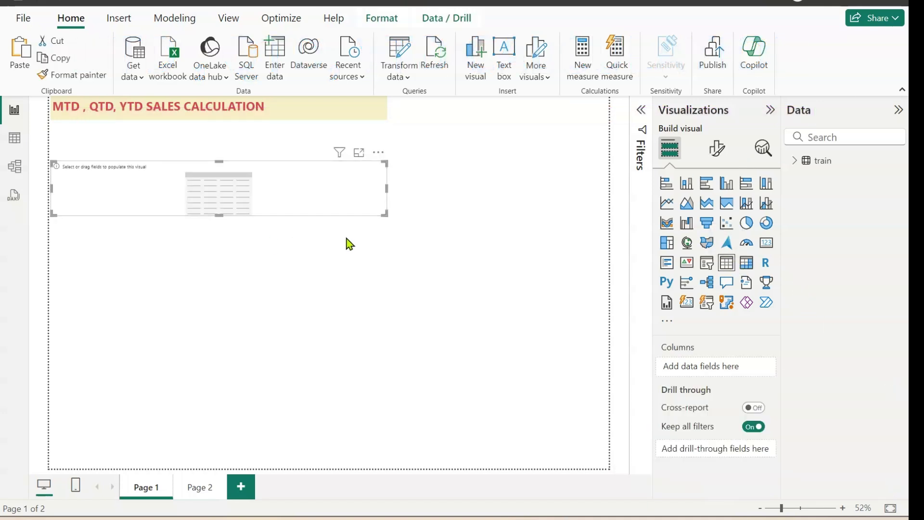
left_click_drag(385, 213, 414, 356)
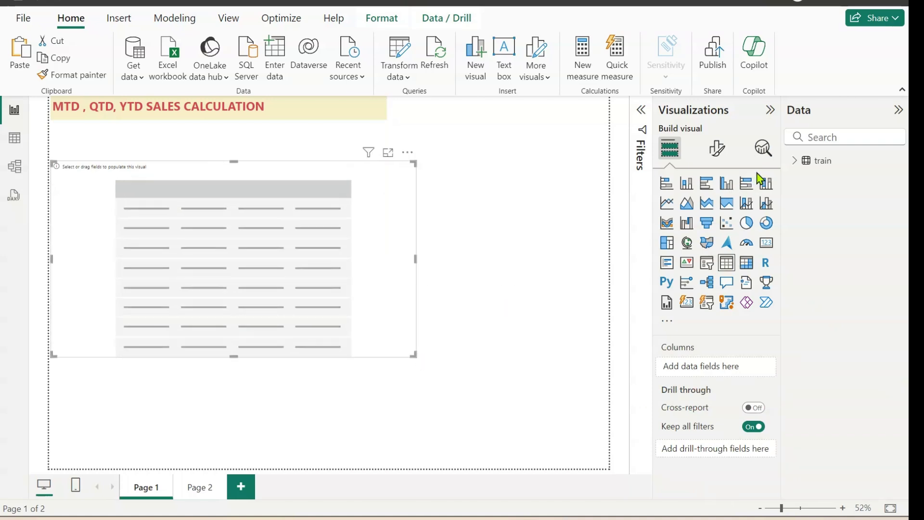
left_click(794, 162)
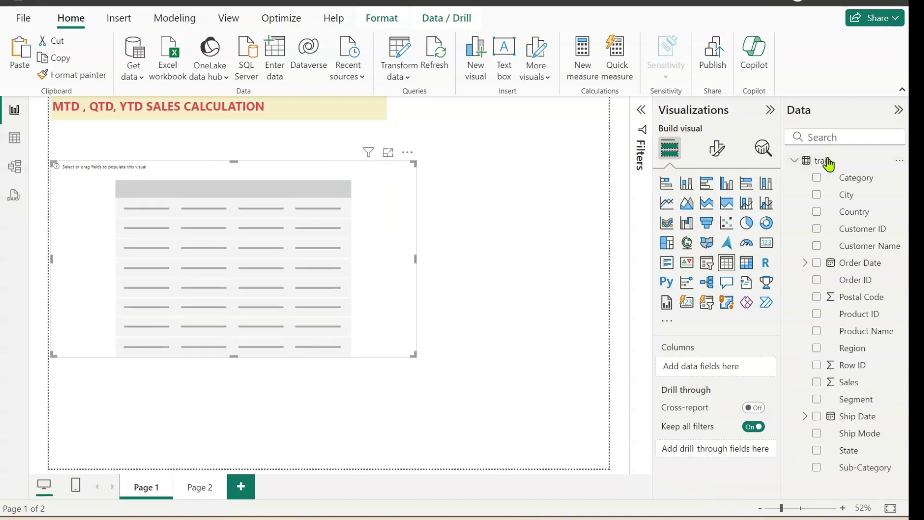
left_click(817, 264)
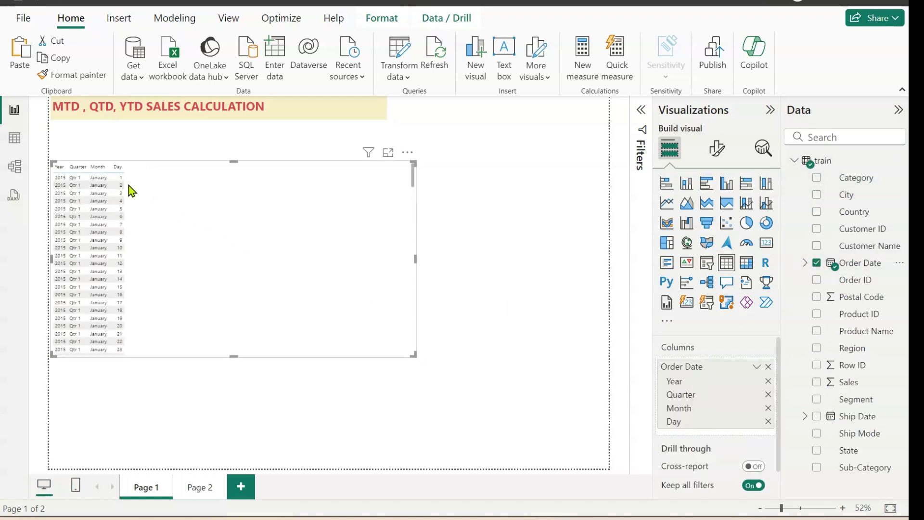
left_click(757, 367)
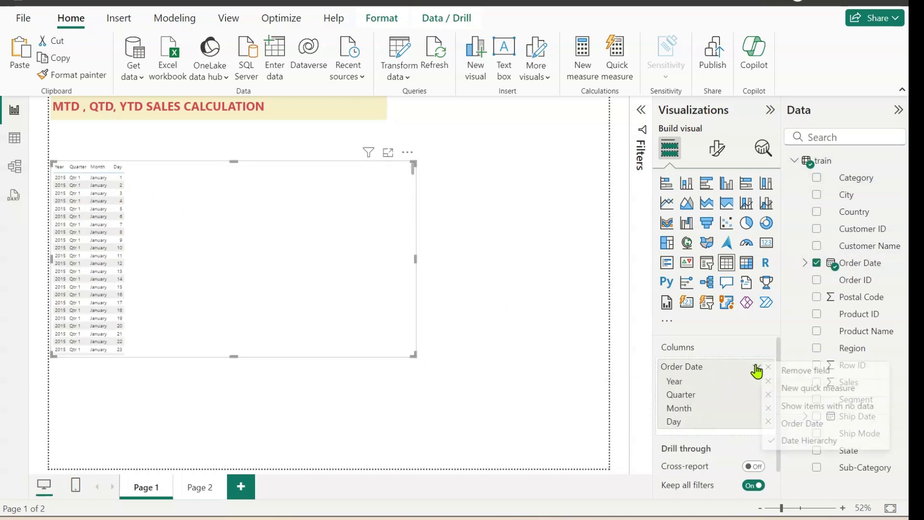
left_click(802, 426)
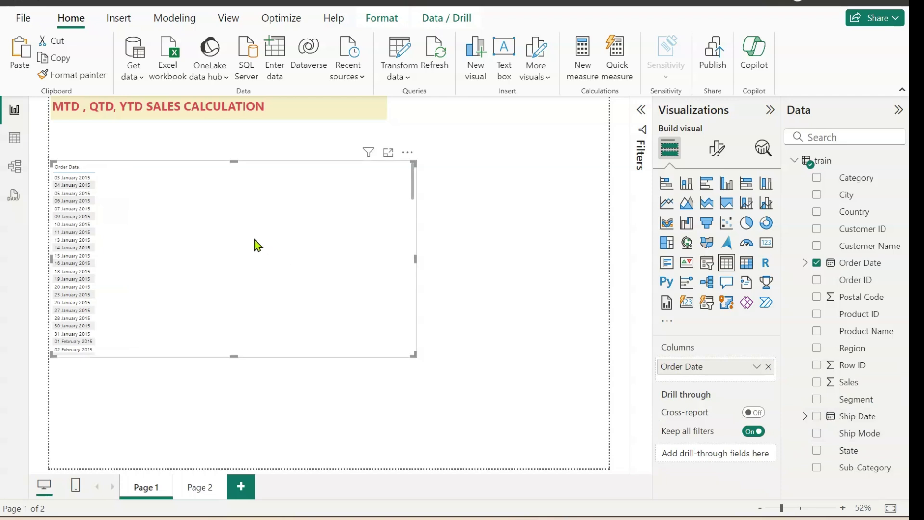
- Set the font size of the table visual's column headers to 20
left_click(718, 149)
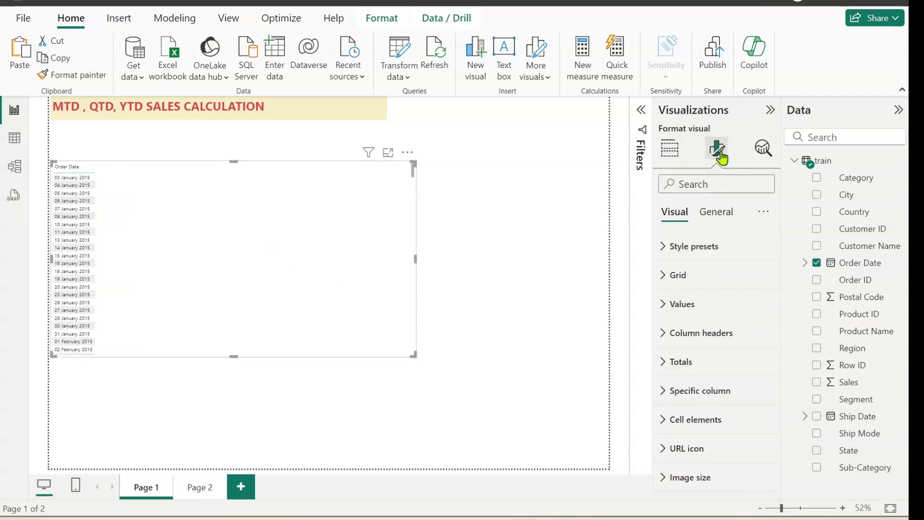
left_click(705, 334)
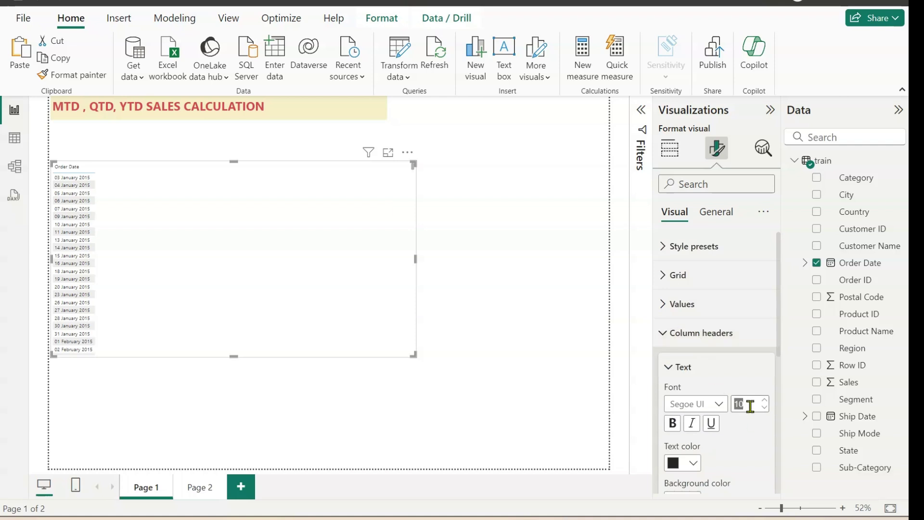
type("20")
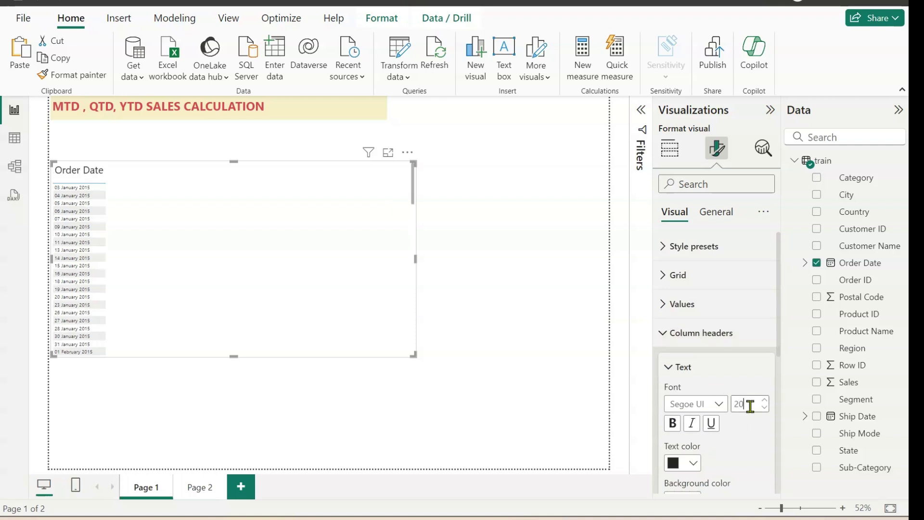
left_click(687, 333)
- Set the font size of the table visual's values to 20
left_click(689, 305)
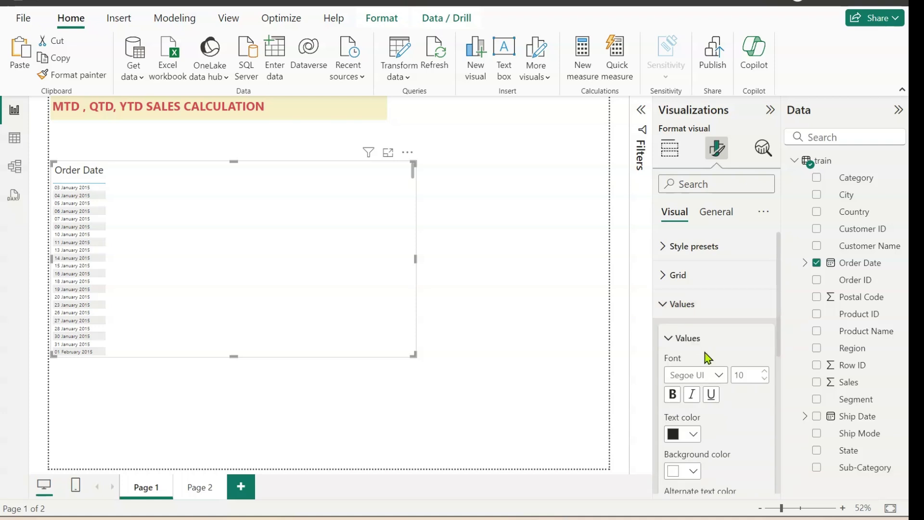
scroll(749, 390, "down", 5)
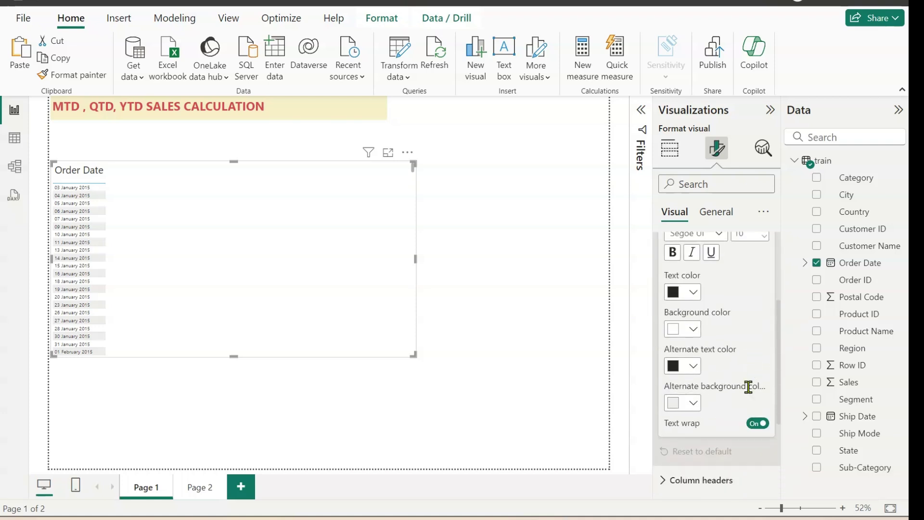
scroll(750, 380, "up", 3)
left_click(752, 304)
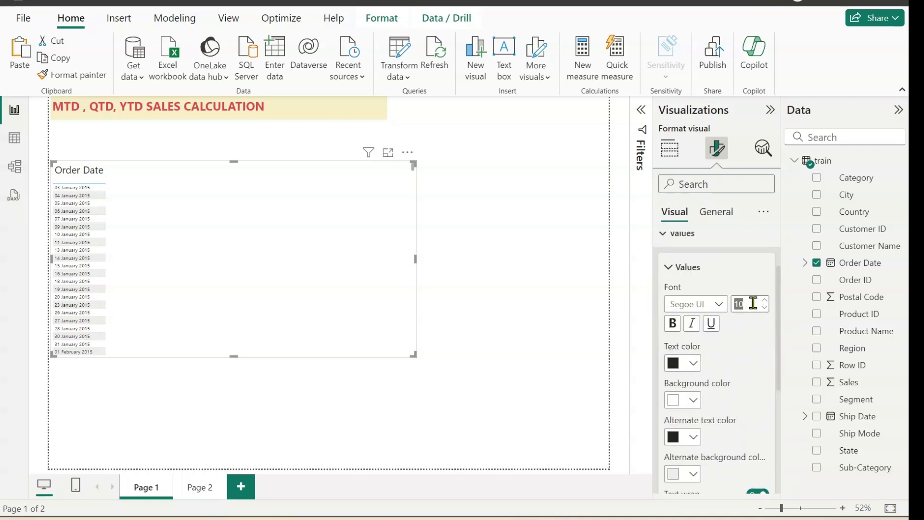
type("20")
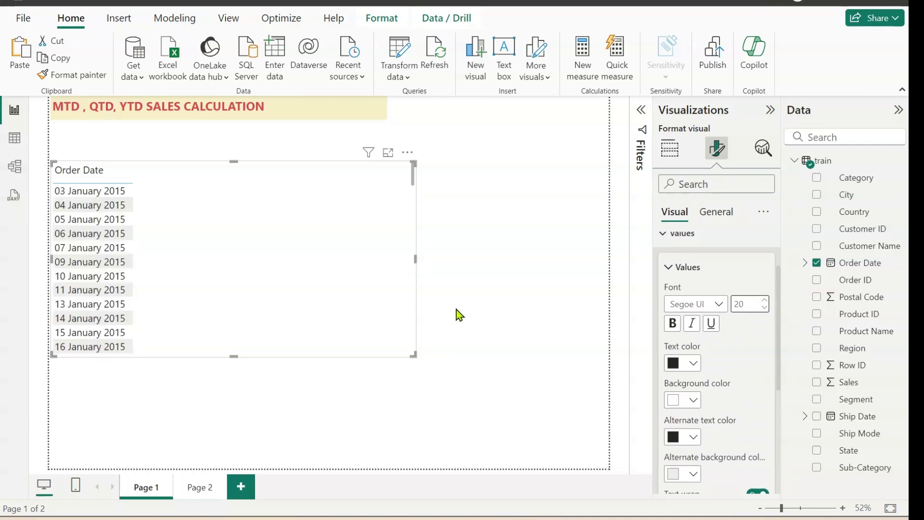
- Enlarge the table visual toward the page's lower edge and lower its top edge to leave space below the report title
left_click_drag(414, 357, 445, 439)
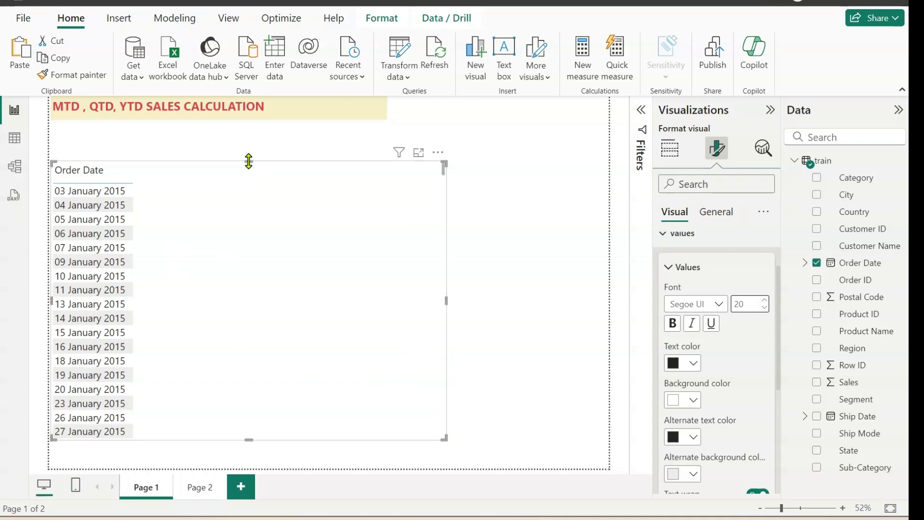
left_click_drag(248, 162, 240, 191)
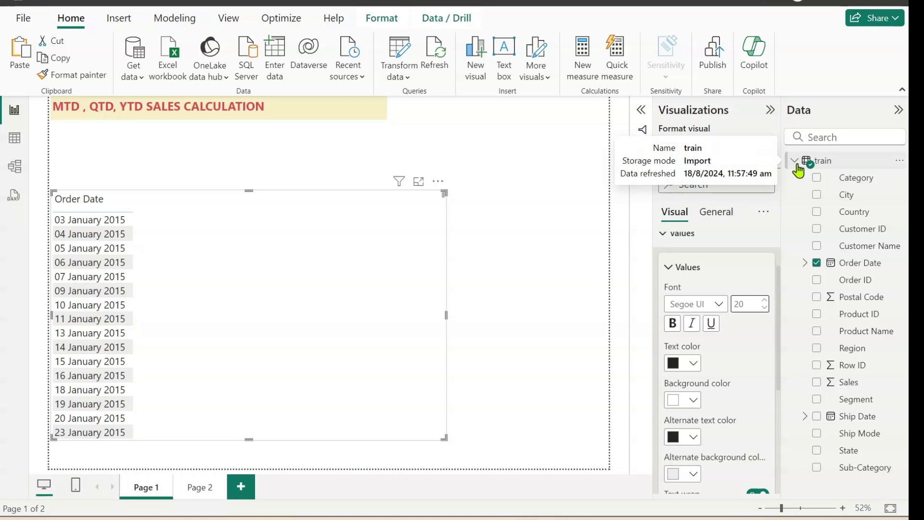
- Create a measure in the train table with the formula Total Sales = SUM(train[Sales])
left_click(900, 160)
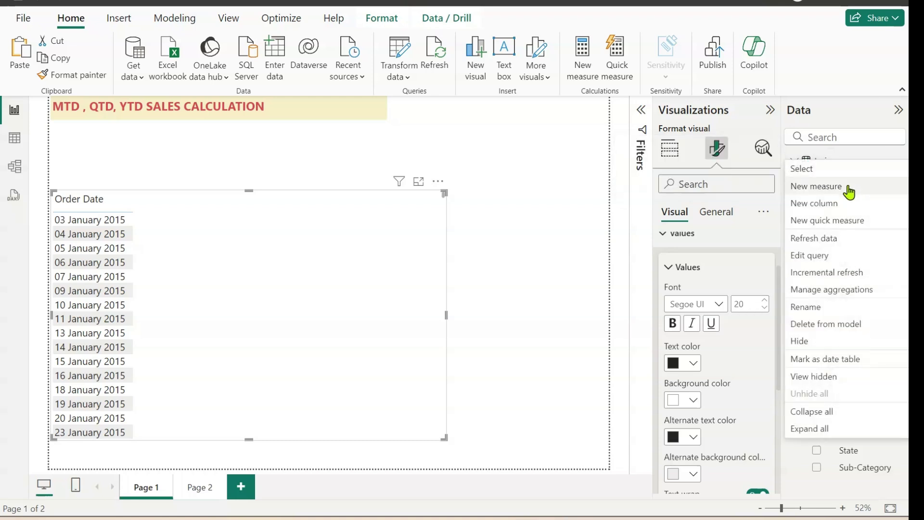
key("Escape")
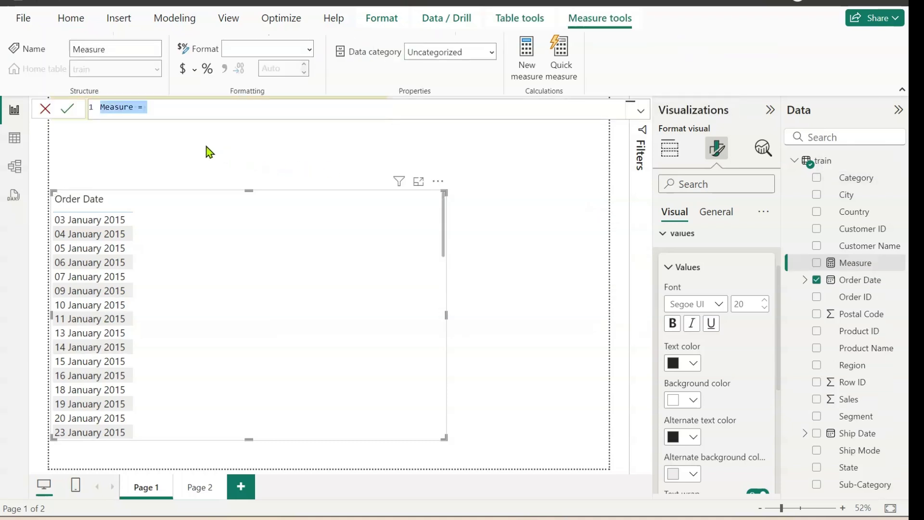
type("Total Sales =")
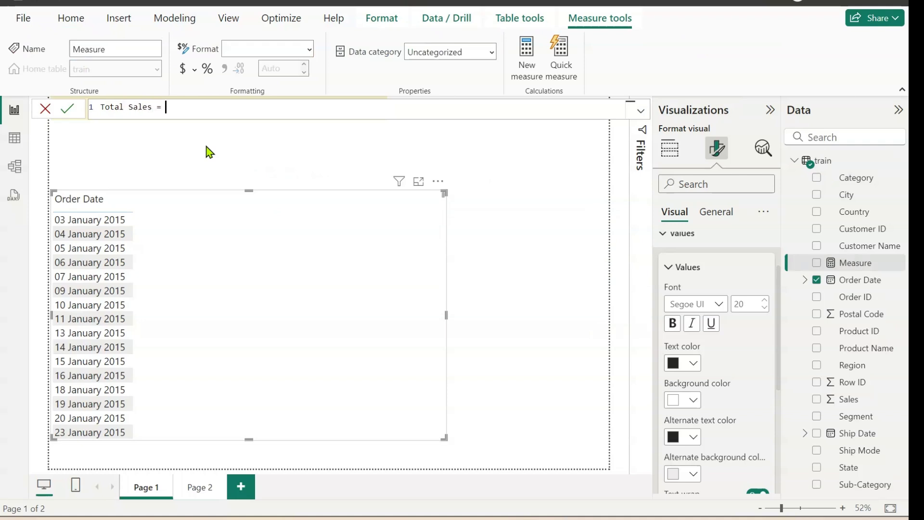
type(" sum")
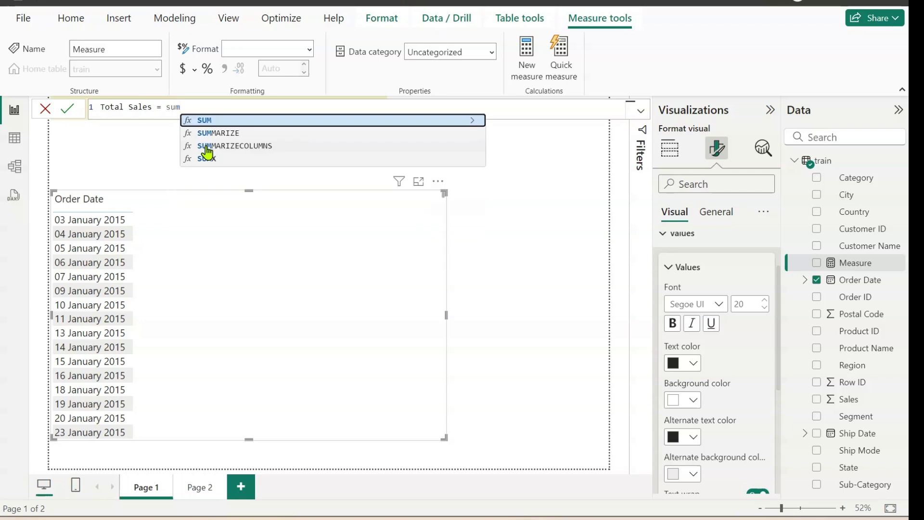
left_click(207, 121)
type("sa")
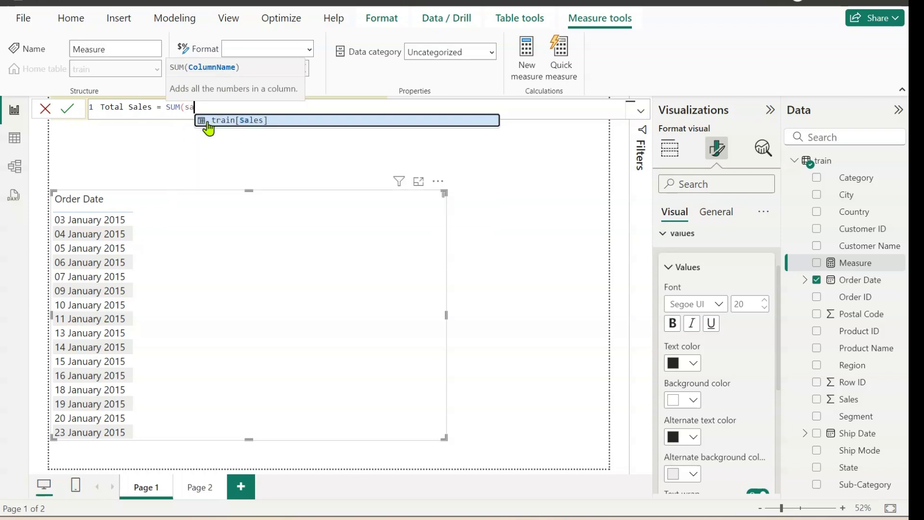
left_click(208, 121)
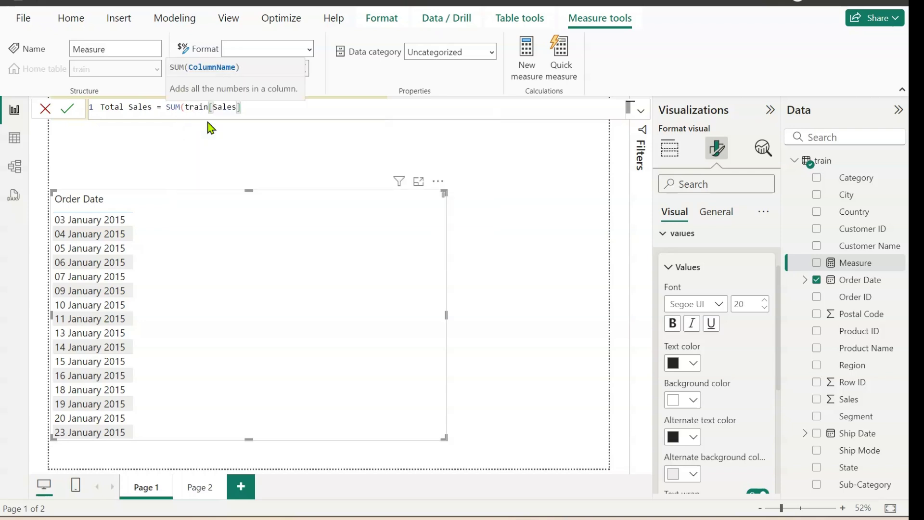
type(")")
key("Return")
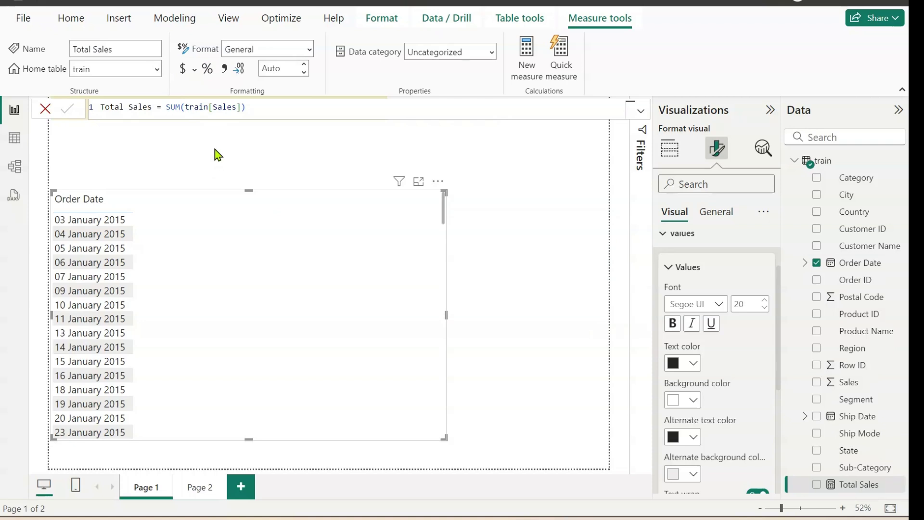
left_click(564, 395)
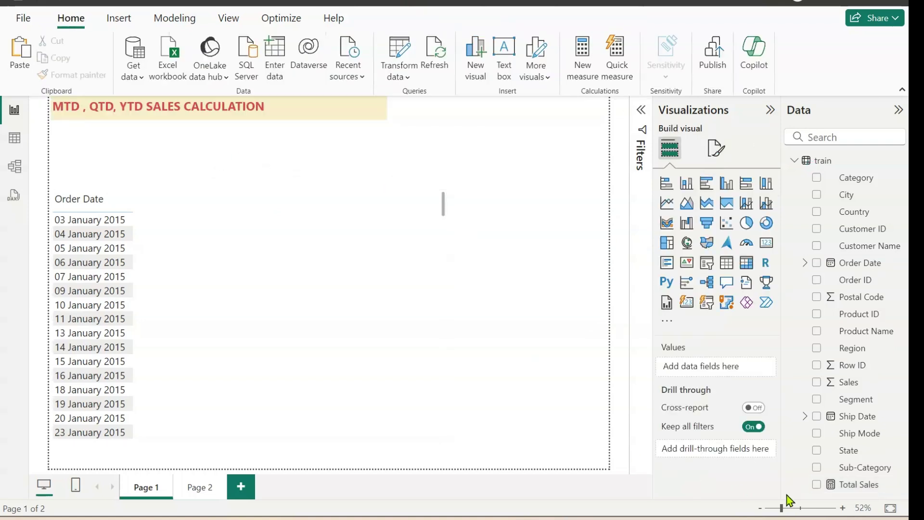
left_click(817, 484)
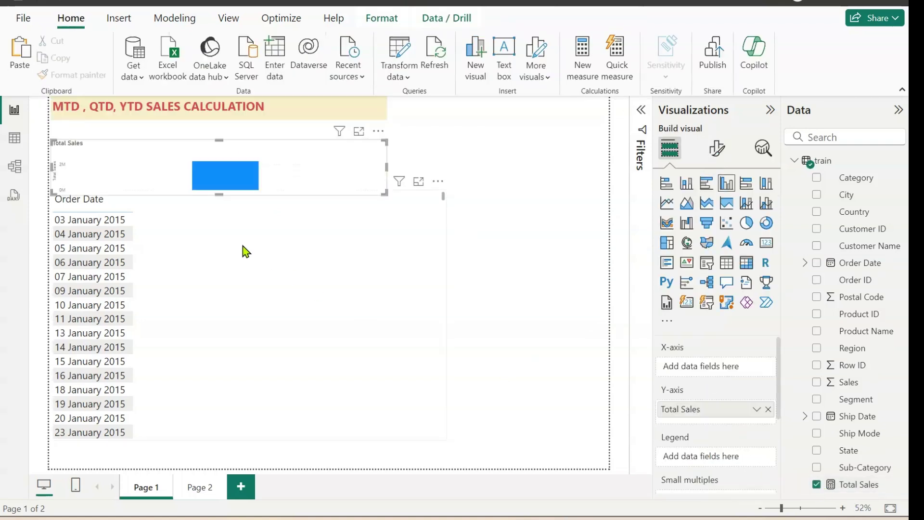
left_click(253, 248)
left_click(289, 150)
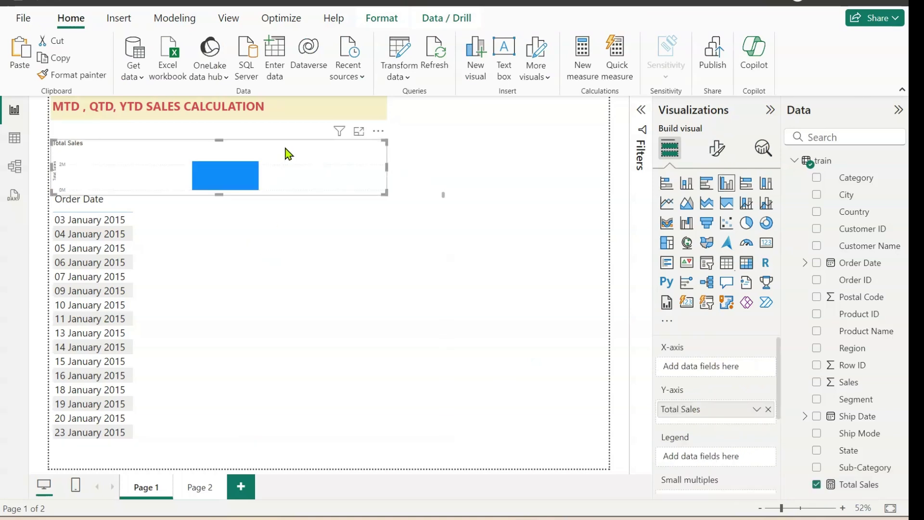
key("Delete")
- Add the Total Sales measure as a column in the Order Date table visual
left_click(255, 292)
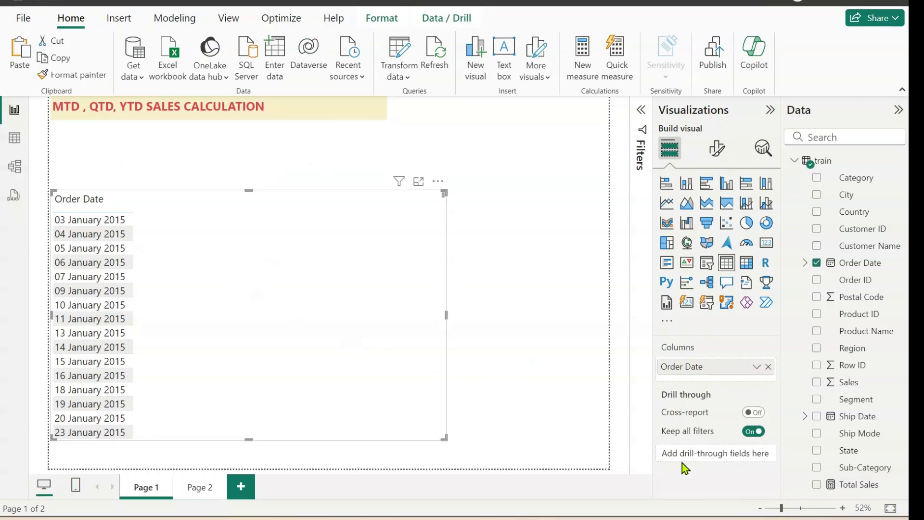
left_click(817, 485)
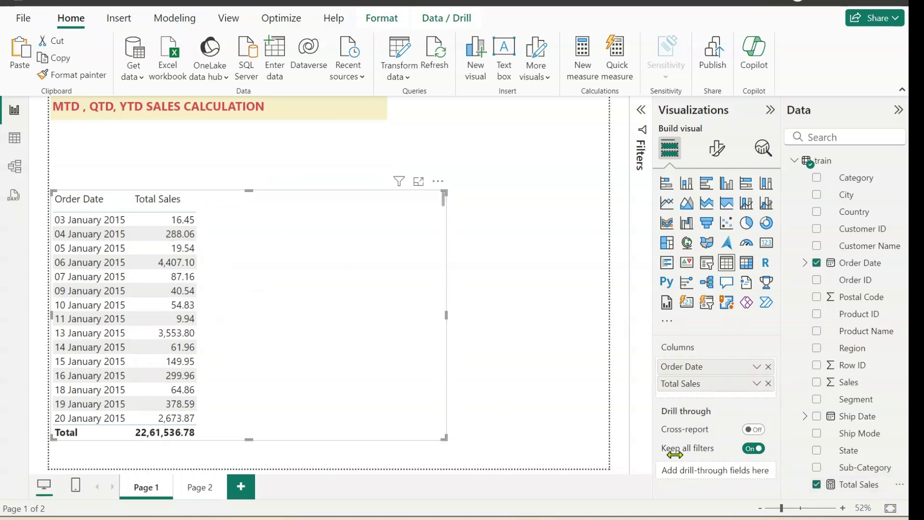
- Find the Sales column in the train table and format it as currency with the $ English (United States) symbol
left_click(831, 140)
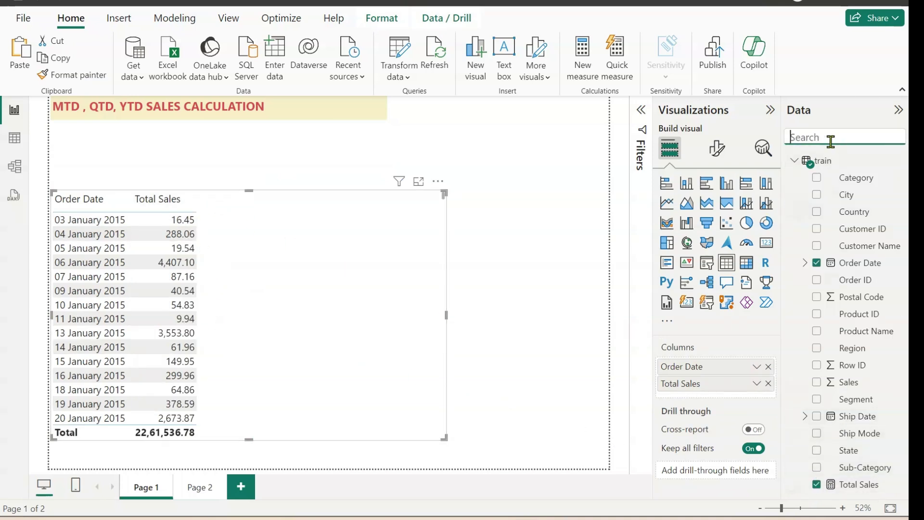
type("sa")
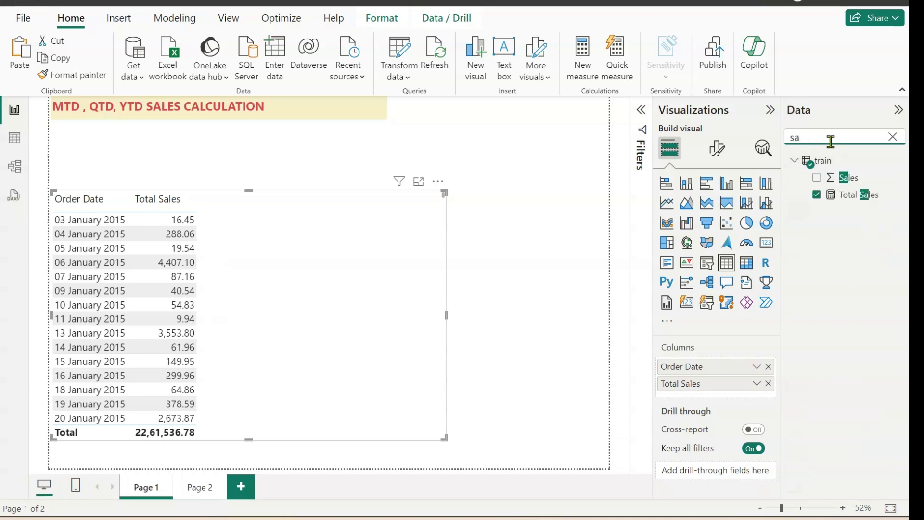
left_click(846, 182)
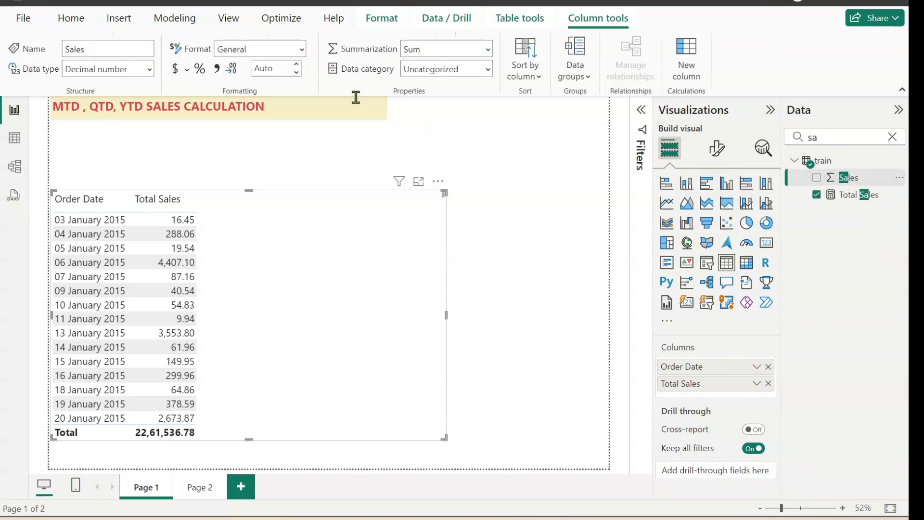
left_click(301, 49)
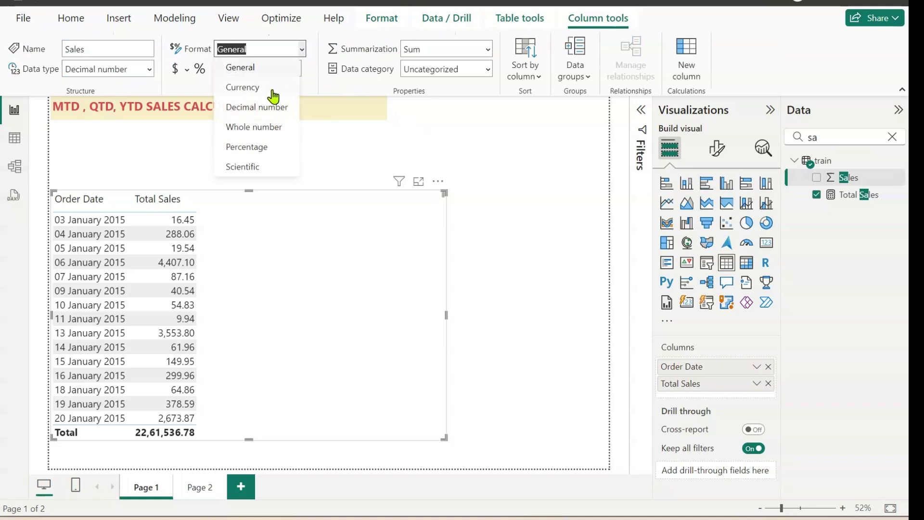
key("Escape")
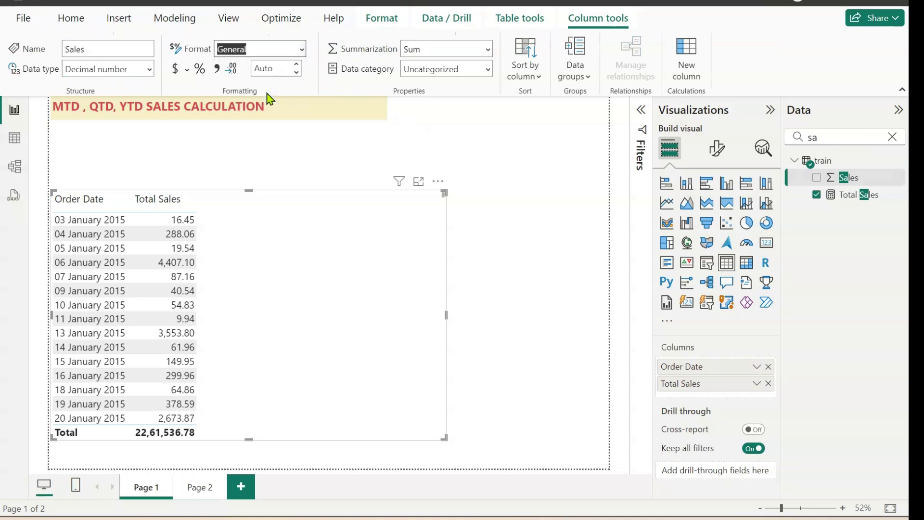
left_click(186, 73)
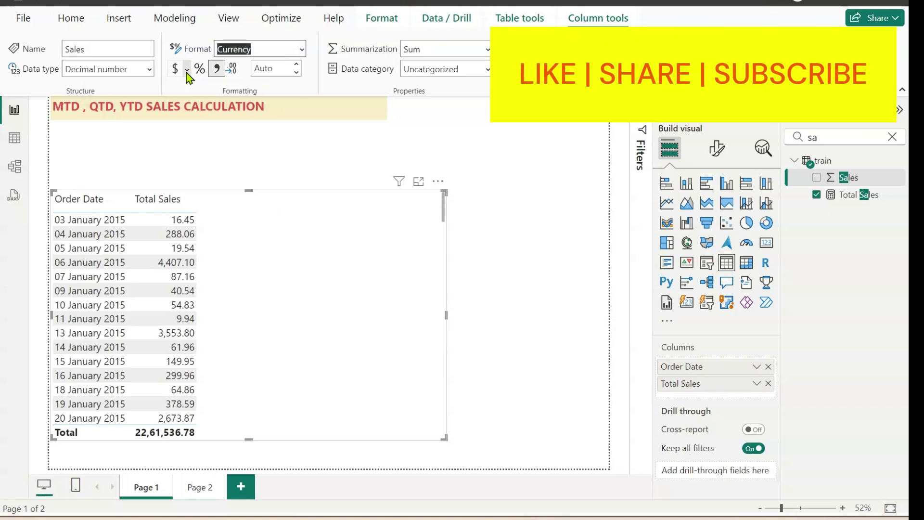
left_click(186, 72)
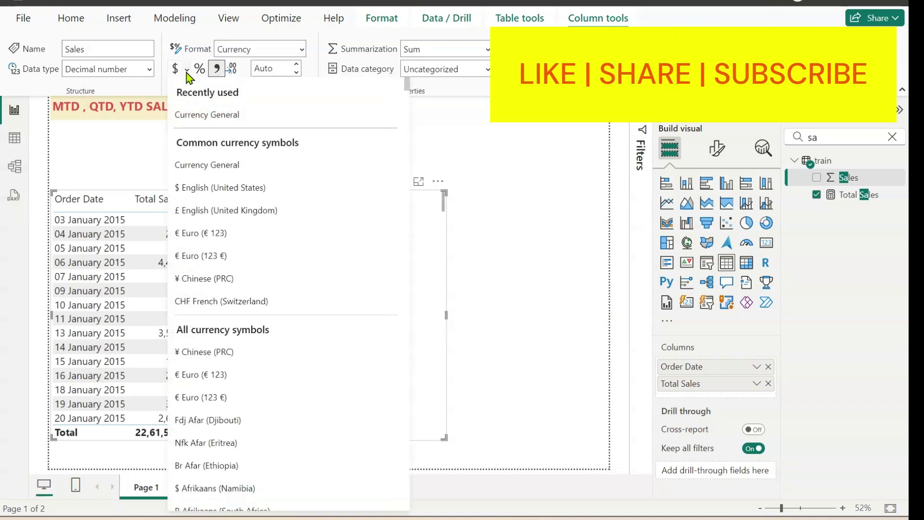
left_click(213, 189)
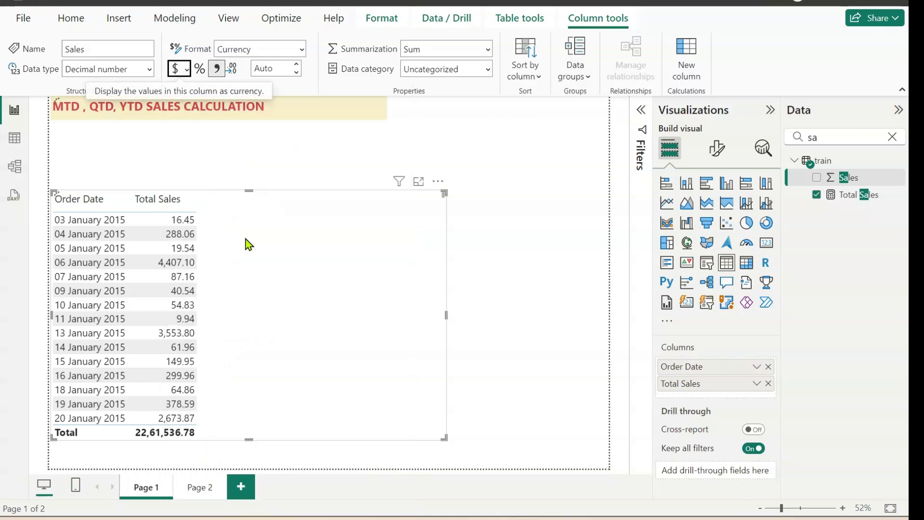
- Format the Total Sales measure as Currency with 1 decimal place
left_click(842, 199)
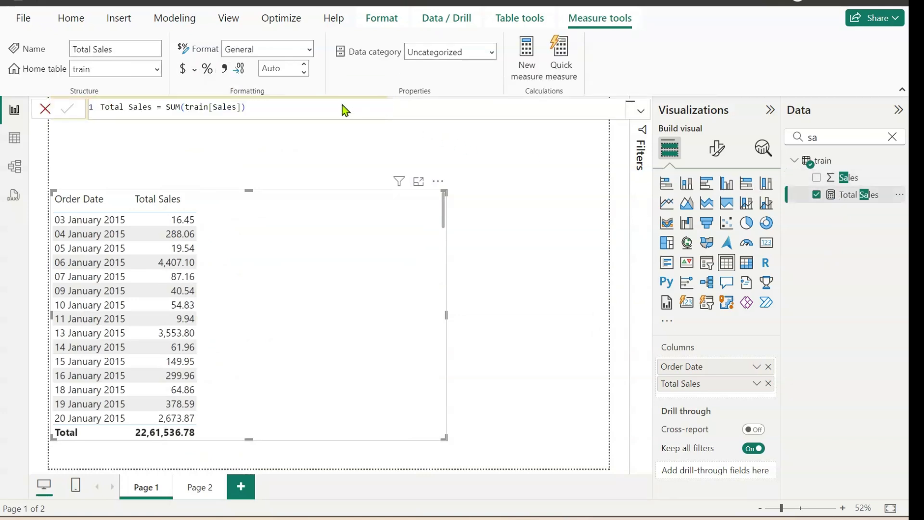
left_click(310, 50)
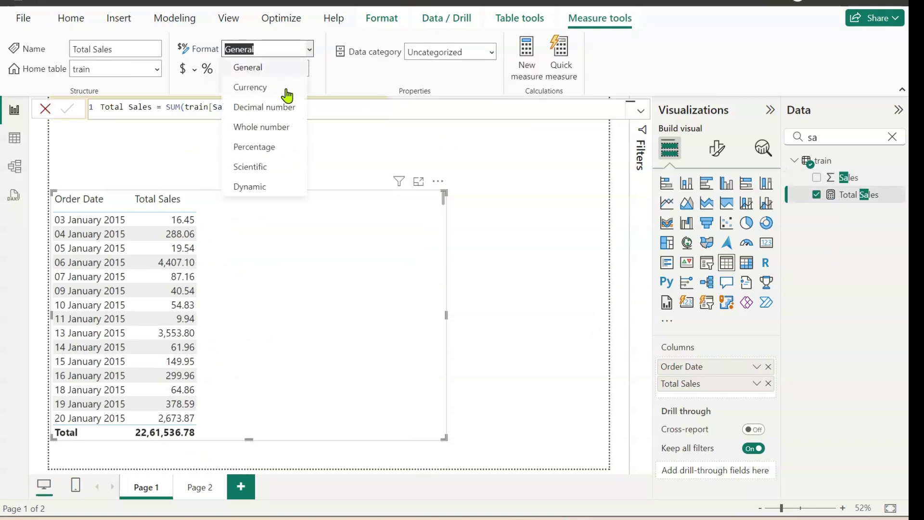
key("Escape")
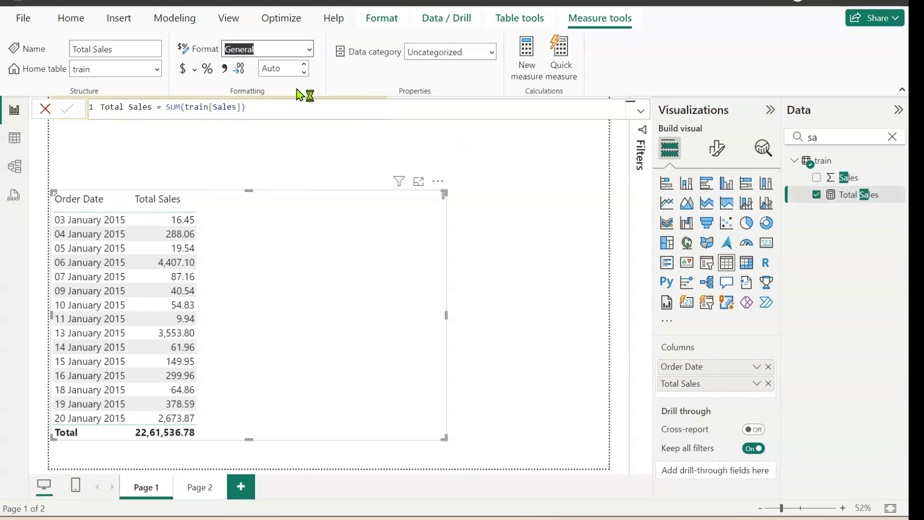
key("Down")
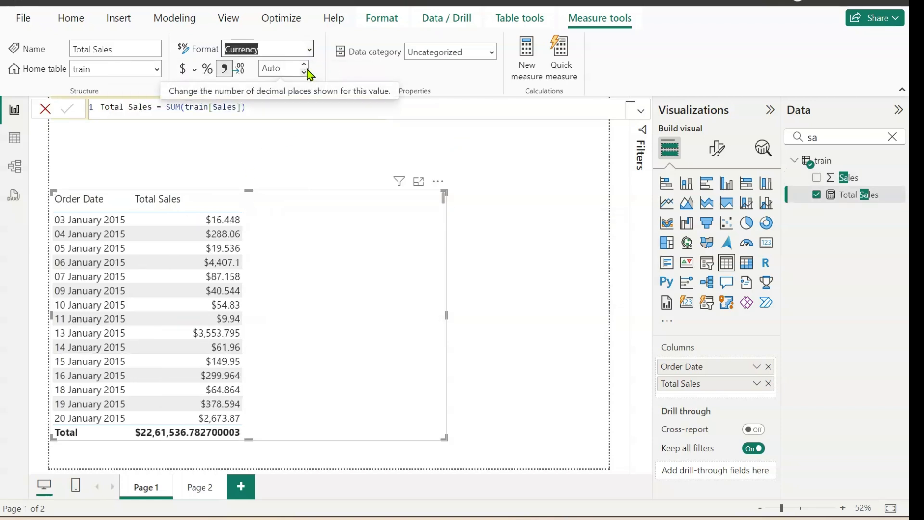
left_click(305, 65)
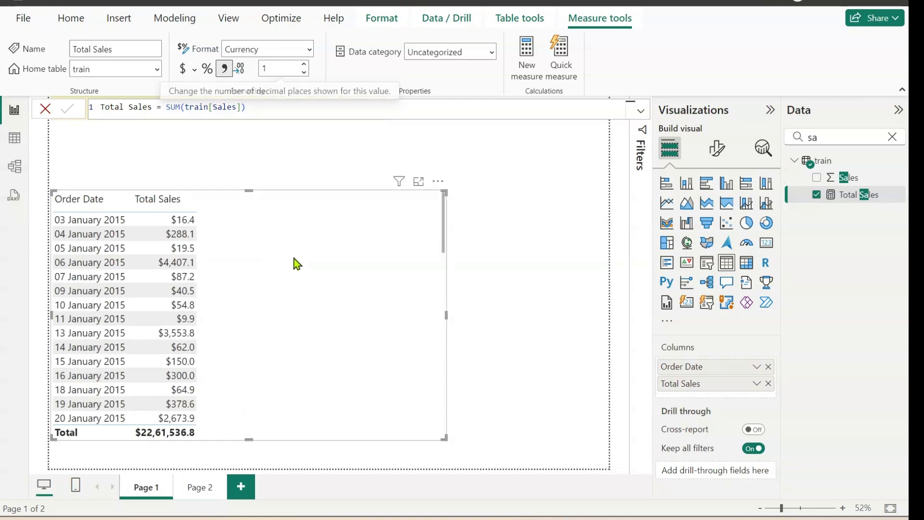
- Add a card visual showing Total Sales below the report title, and lower the table visual's top edge to make room for it
left_click(258, 181)
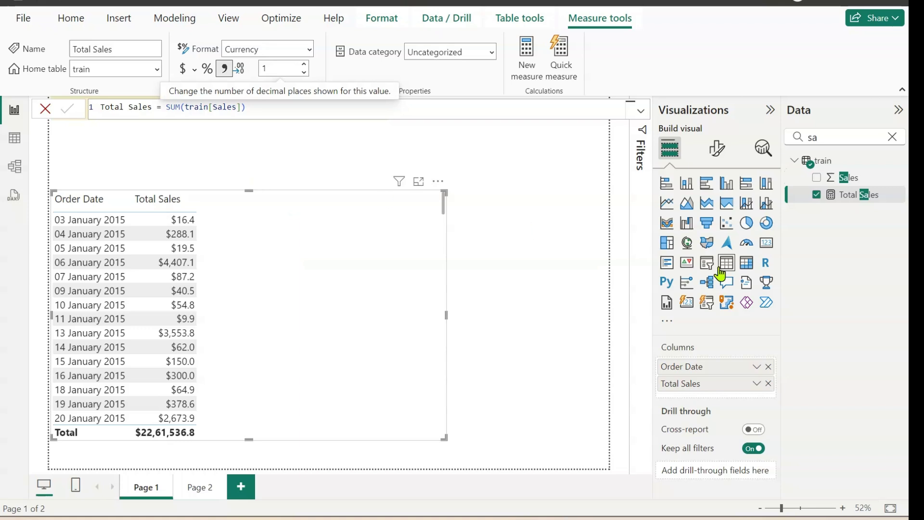
left_click(766, 243)
left_click_drag(337, 160, 232, 143)
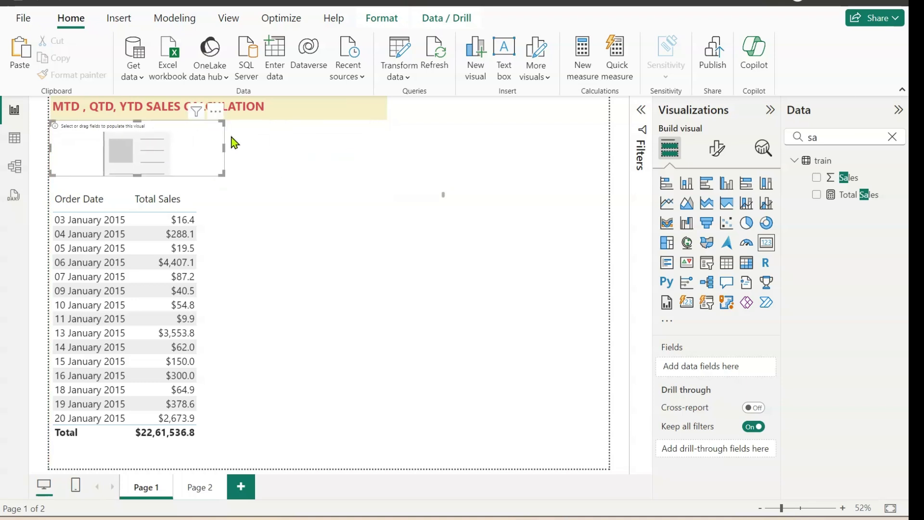
left_click(816, 194)
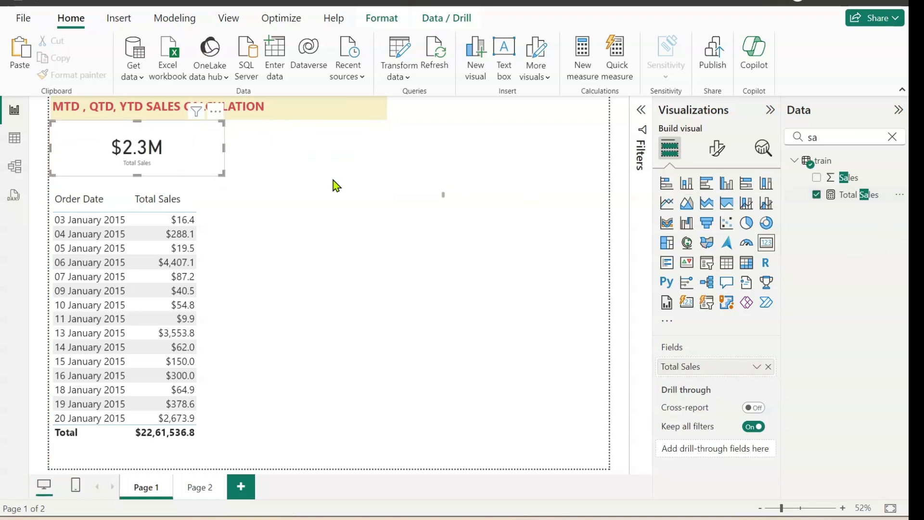
left_click(264, 273)
left_click_drag(250, 189, 244, 245)
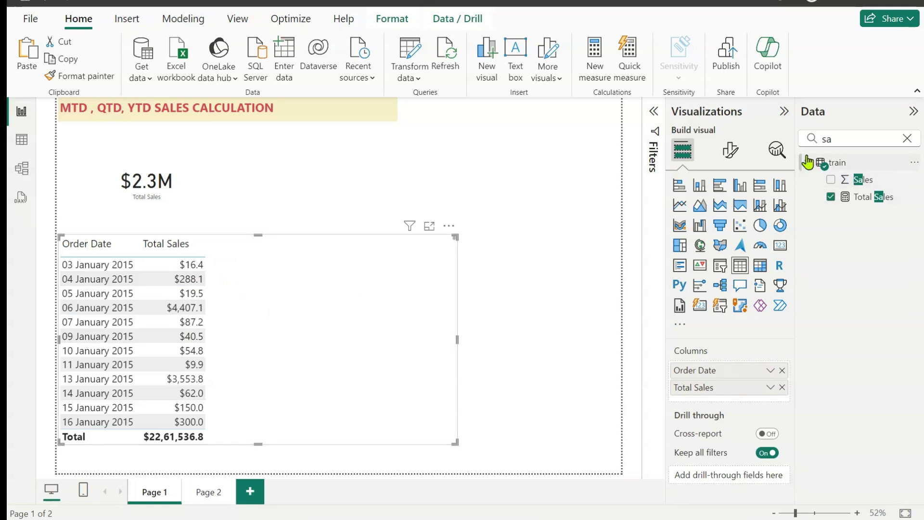
- Clear the field search and create a measure in the train table: Sales MTD = TOTALMTD([Total Sales],train[Order Date])
left_click(907, 138)
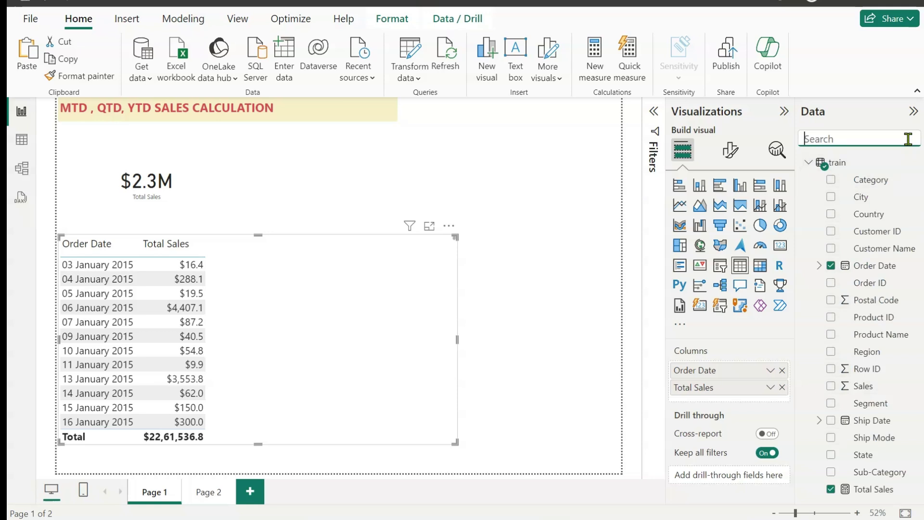
left_click(914, 164)
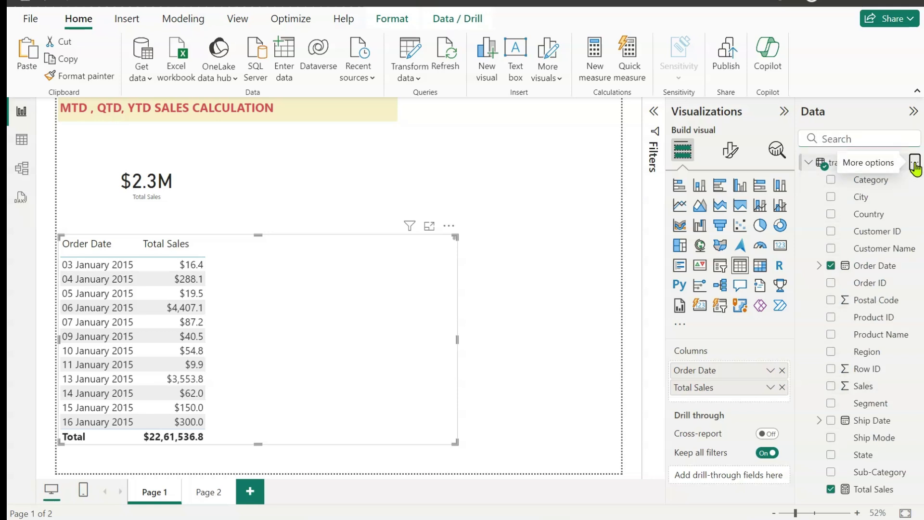
left_click(915, 164)
left_click(852, 189)
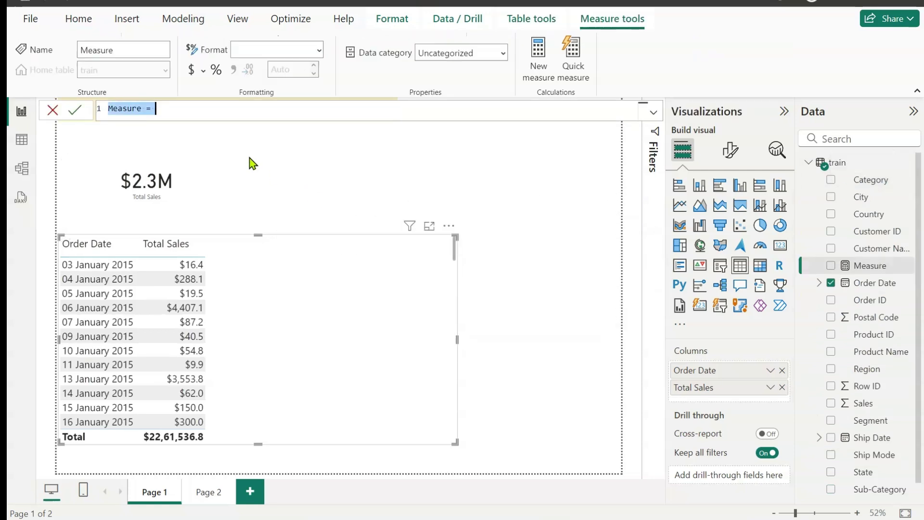
type("Sales MTD")
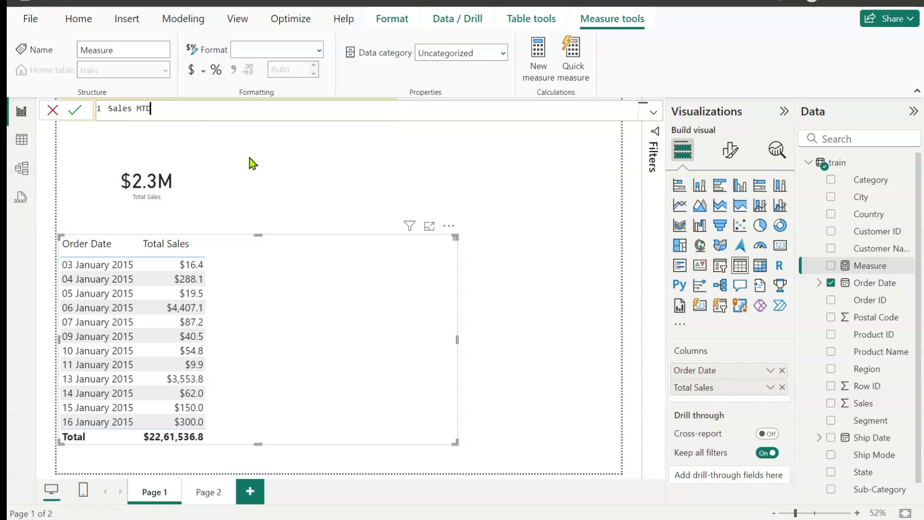
type(" = tot")
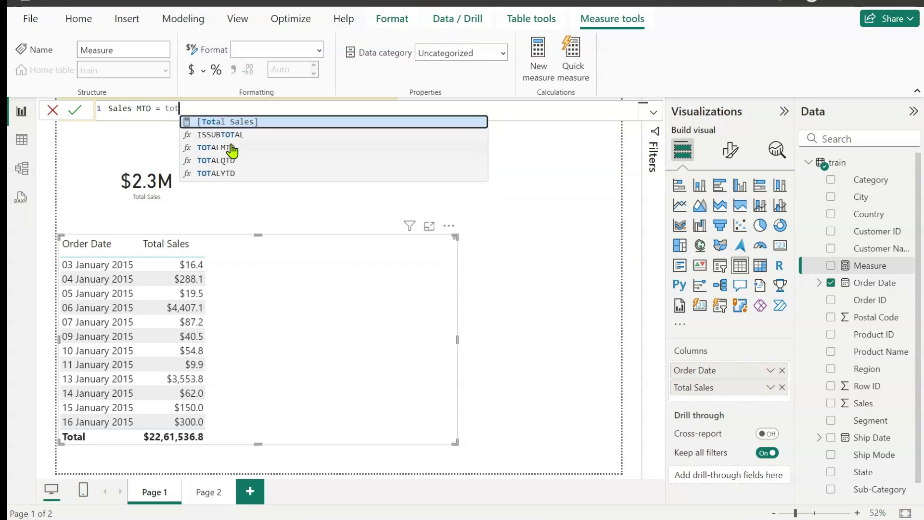
left_click(232, 149)
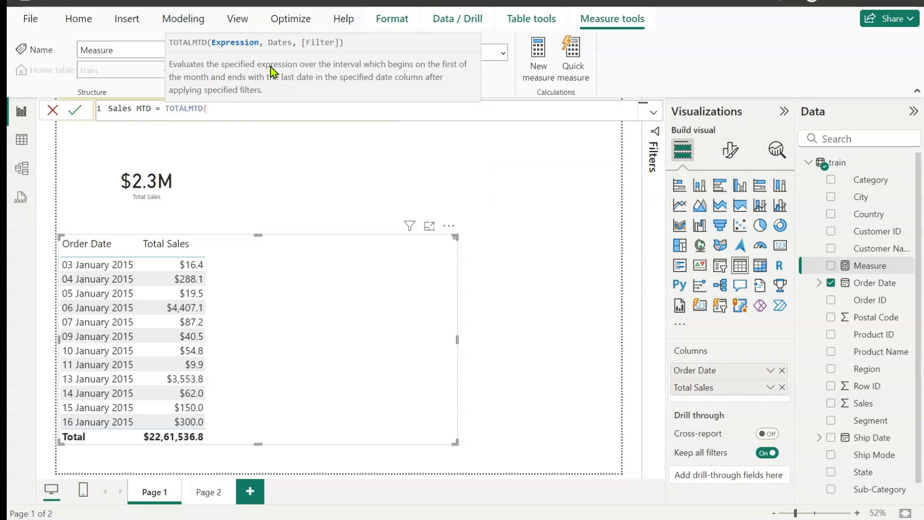
type("sal")
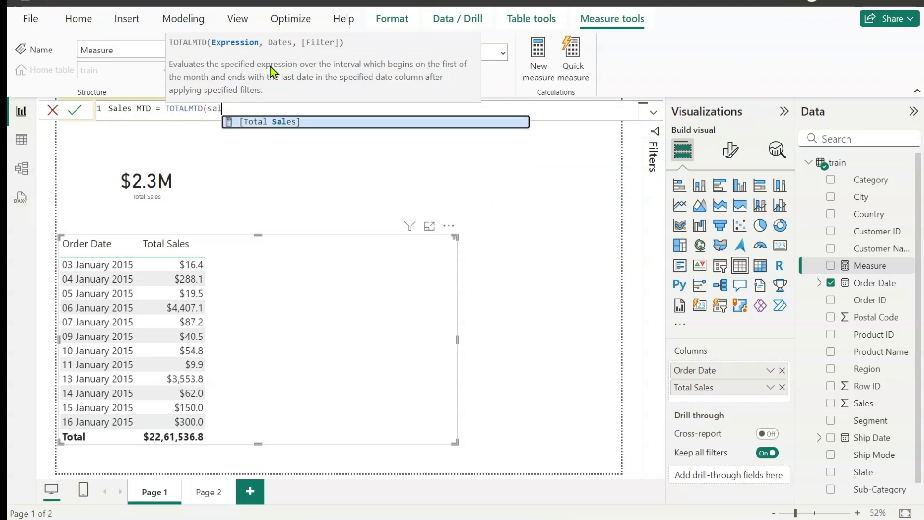
left_click(273, 122)
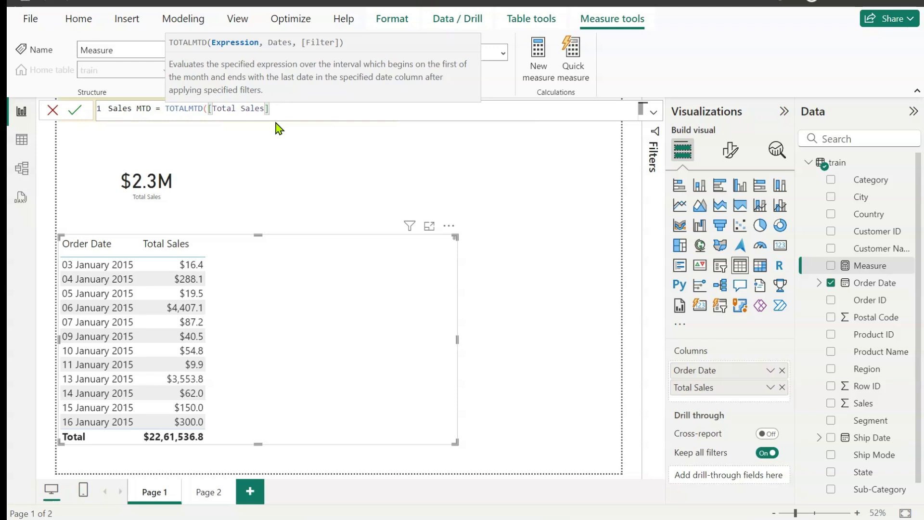
type(",ord")
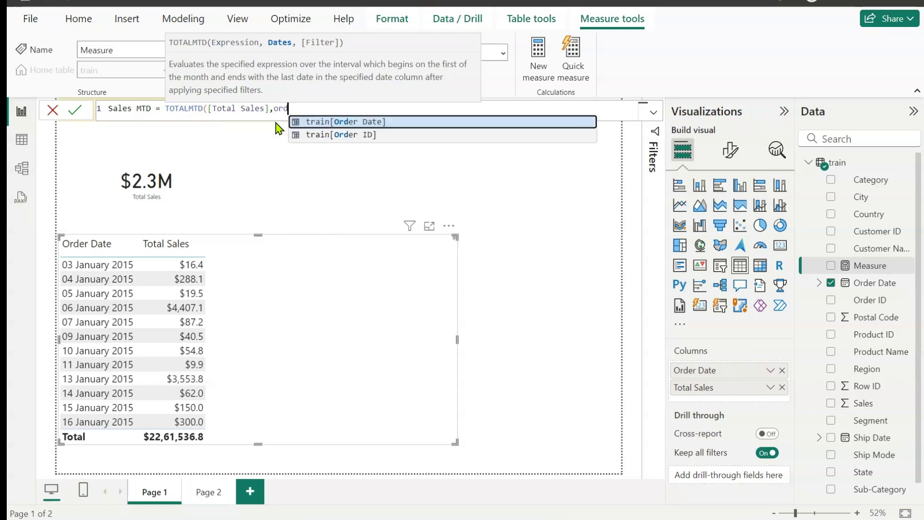
left_click(312, 124)
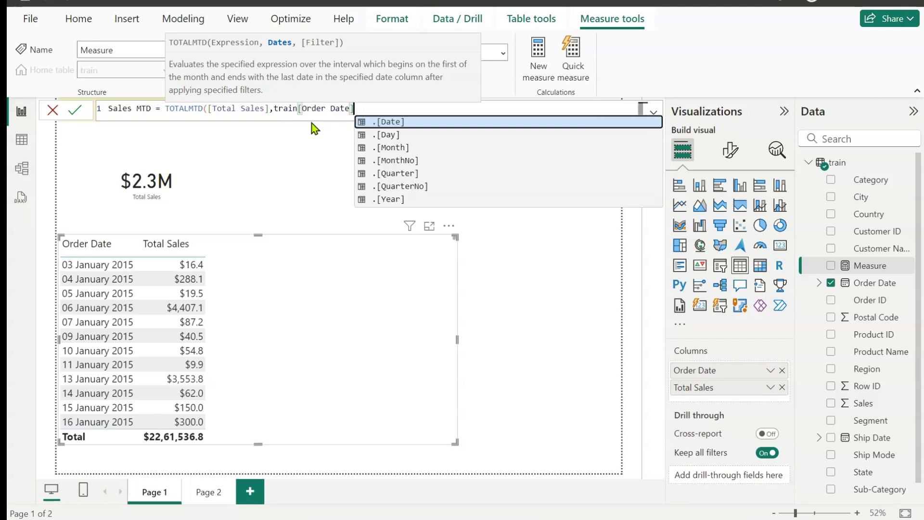
type(")")
key("Return")
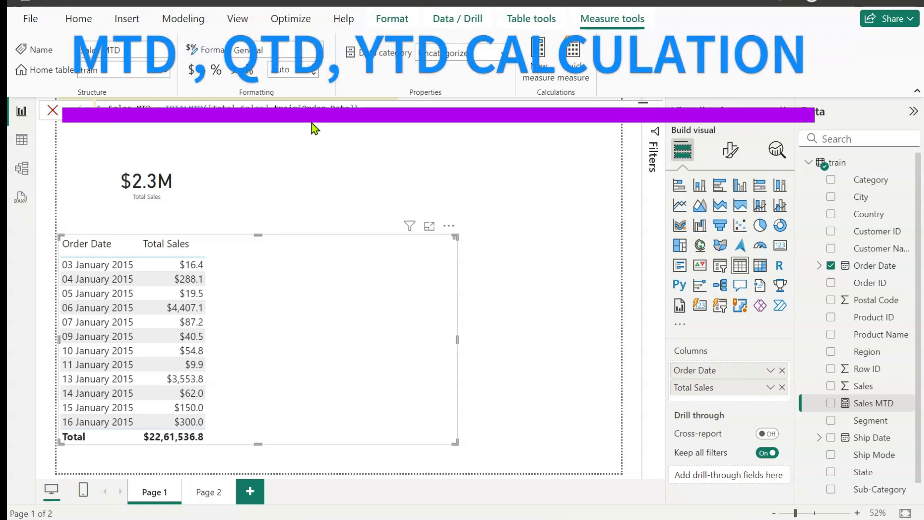
- Add the Sales MTD measure to the Order Date table visual and format it as Currency with 1 decimal place
left_click(831, 403)
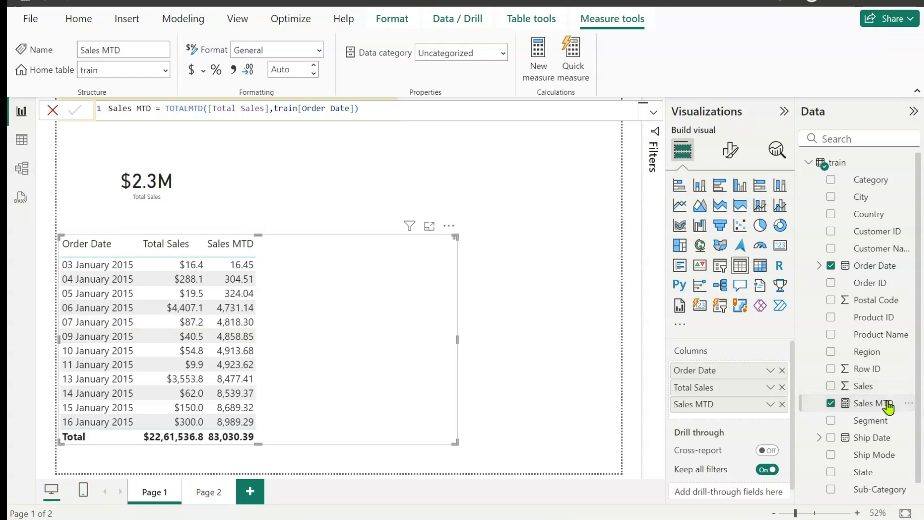
left_click(318, 50)
left_click(275, 88)
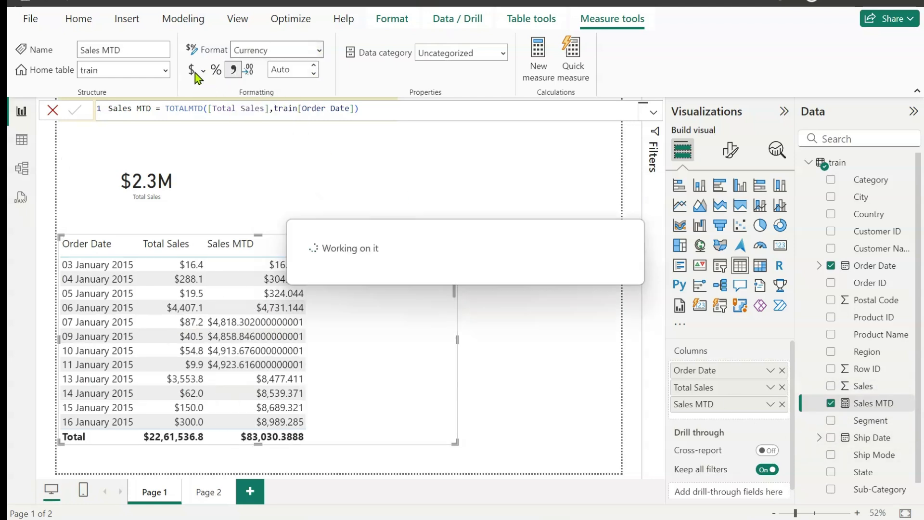
left_click(298, 68)
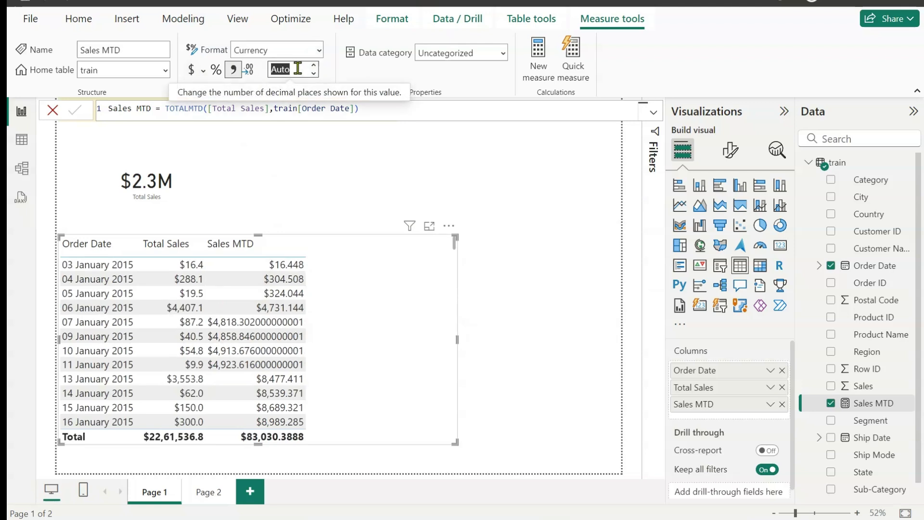
type("1")
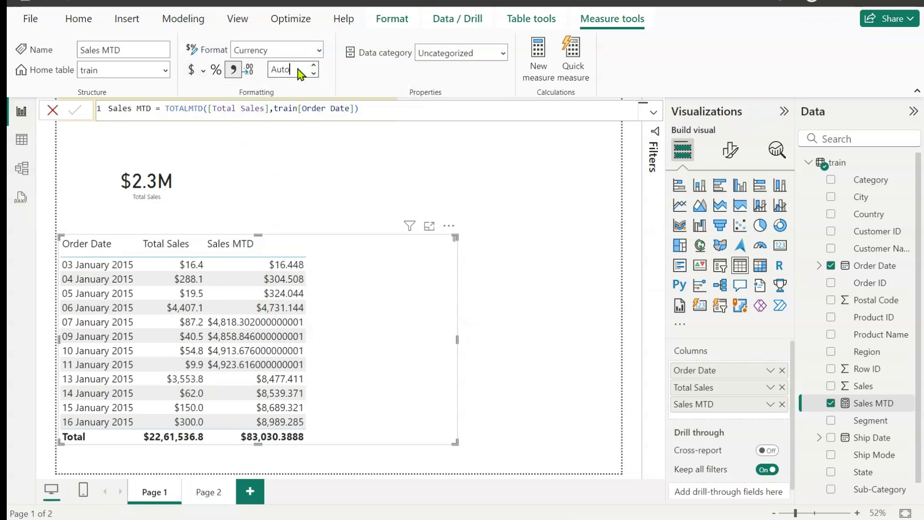
left_click(349, 294)
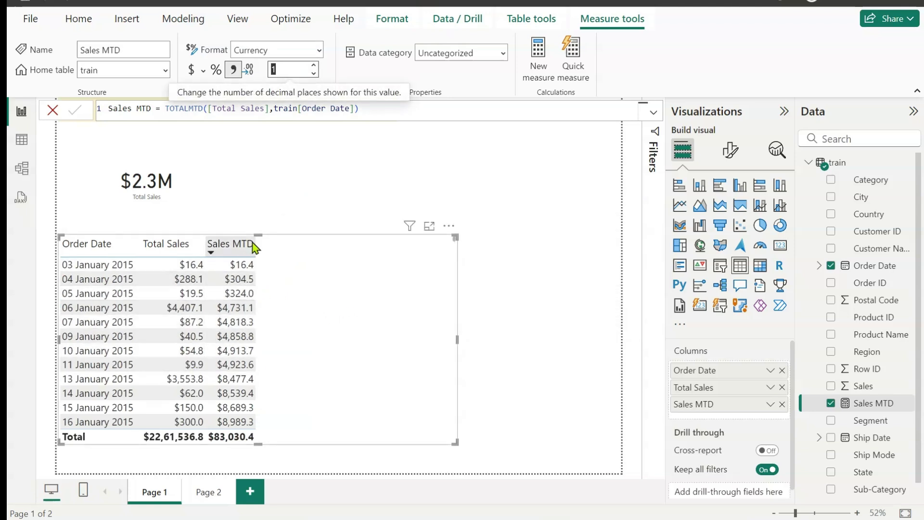
- Narrow the Total Sales card slightly by moving its left edge inward, and reselect the table visual
left_click(191, 182)
left_click_drag(58, 179, 75, 181)
left_click(278, 289)
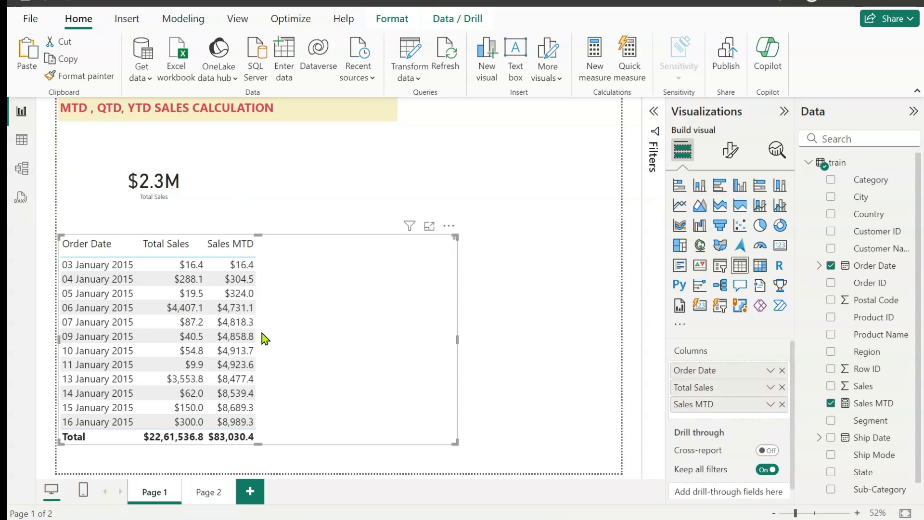
- Examine how the Sales MTD values accumulate by date and behave at each month change from January to April 2015
scroll(263, 336, "down", 6)
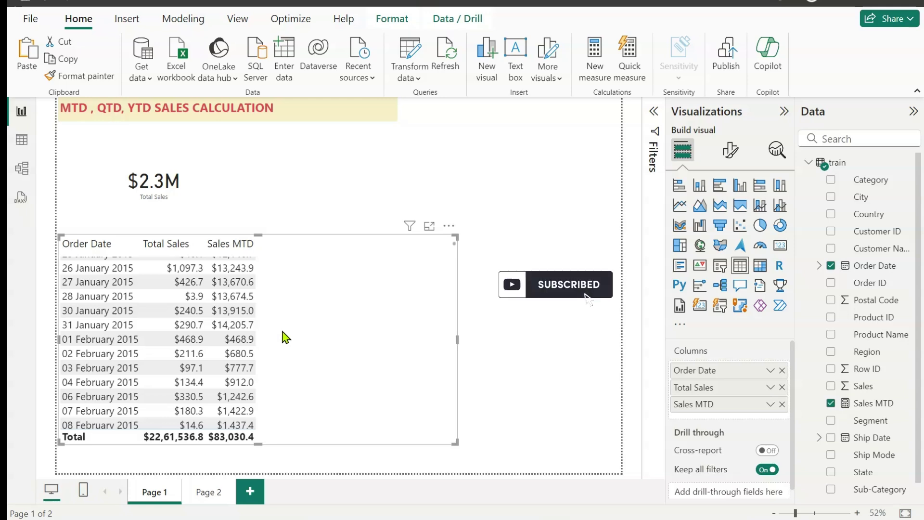
scroll(227, 352, "down", 3)
scroll(226, 352, "down", 6)
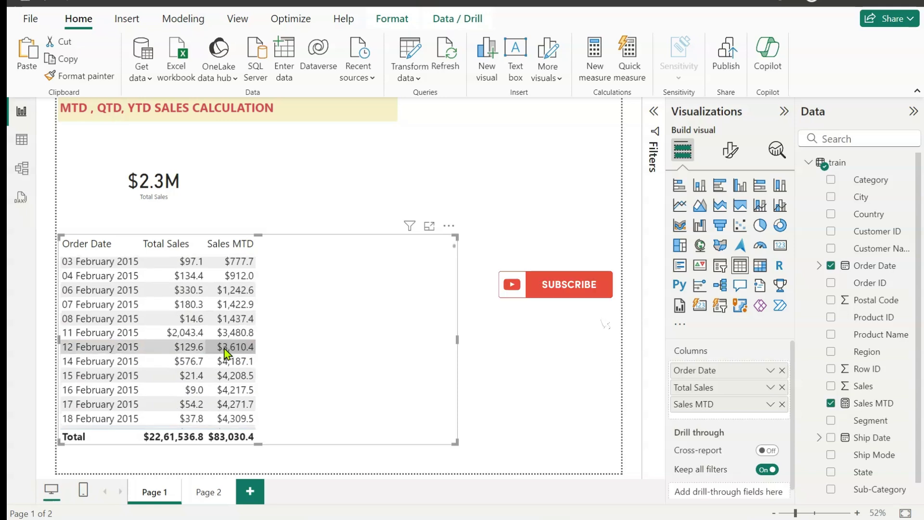
scroll(225, 354, "down", 2)
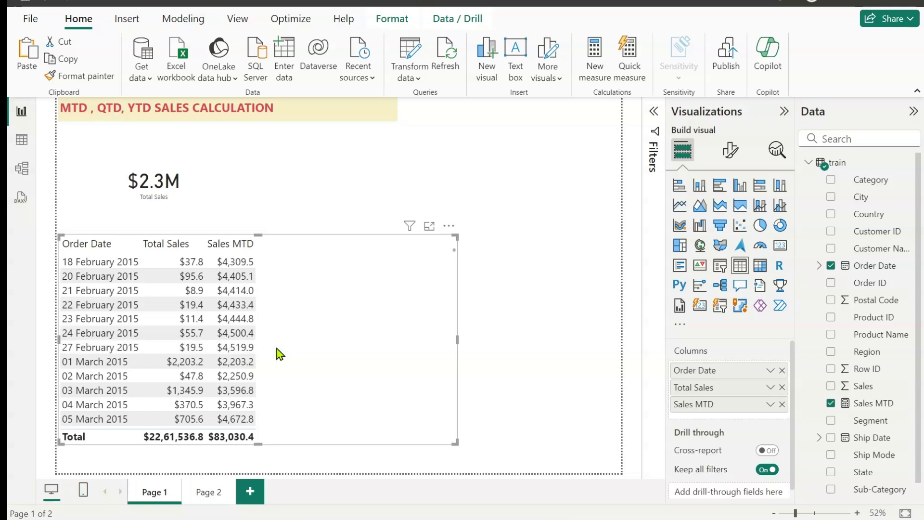
scroll(244, 355, "down", 10)
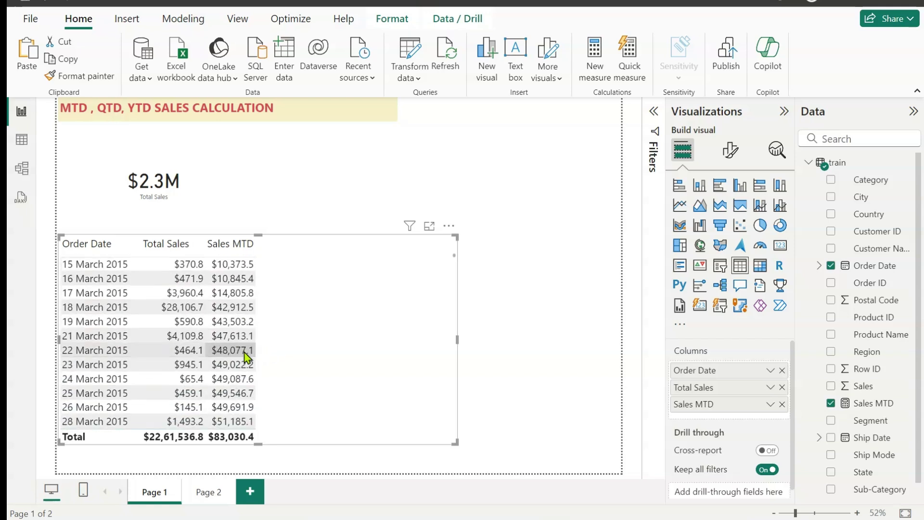
scroll(245, 359, "down", 1)
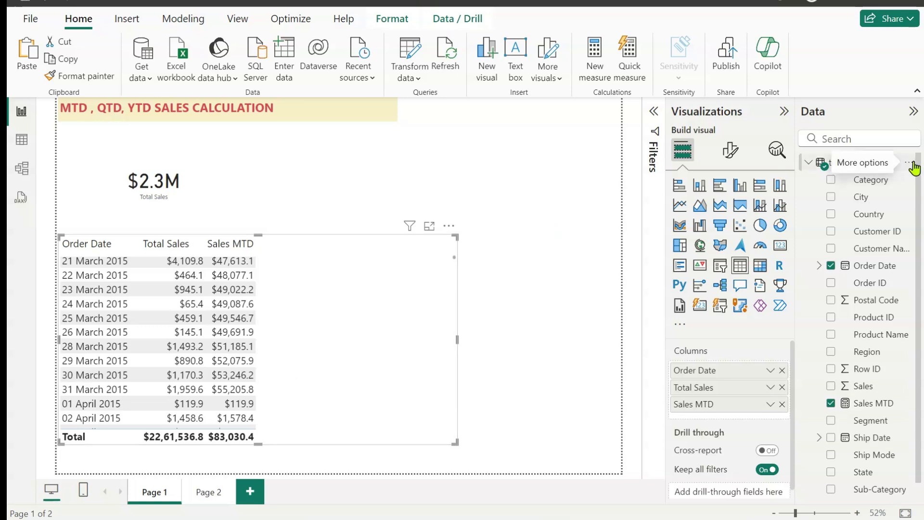
- Create a measure in the train table: Sales QTD = TOTALQTD([Total Sales], train[Order Date])
left_click(909, 165)
left_click(801, 188)
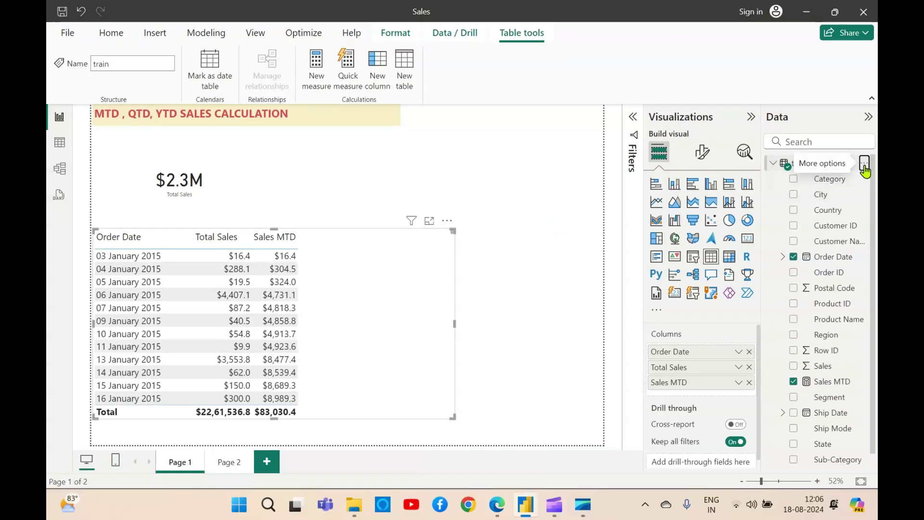
left_click(862, 163)
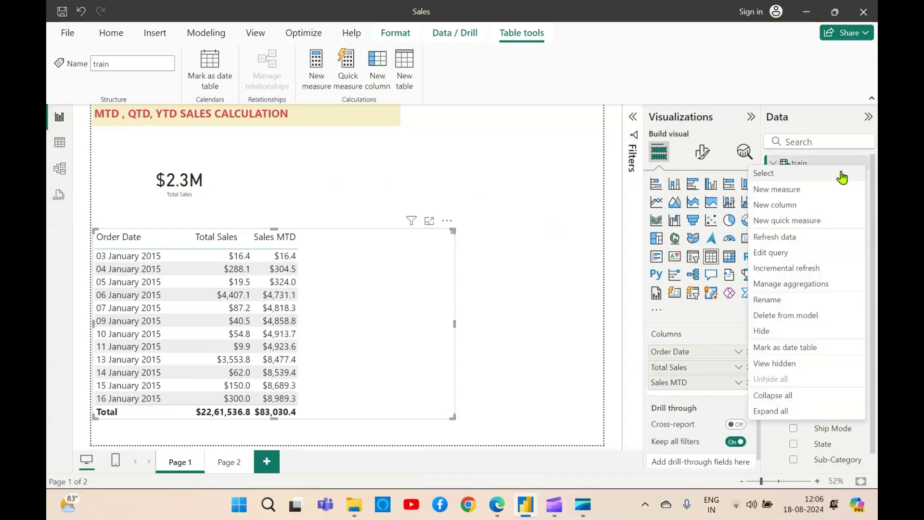
left_click(818, 190)
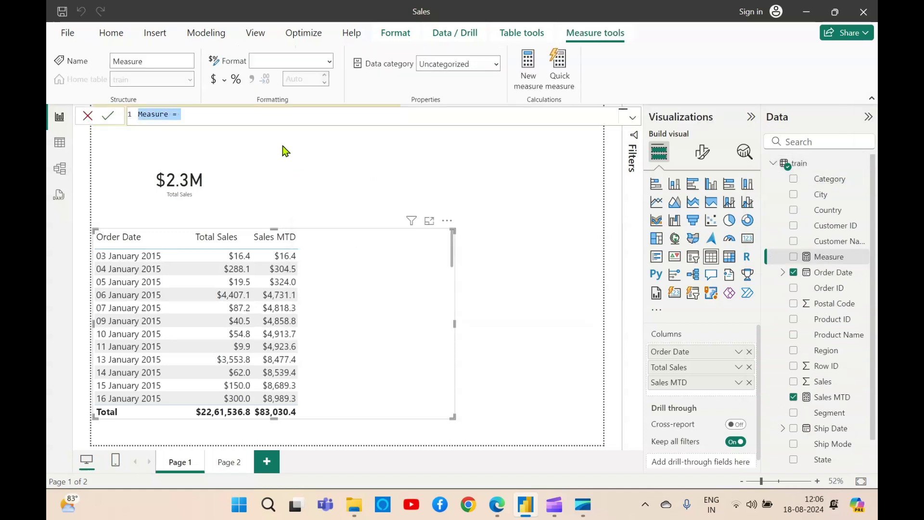
type("Sales QT")
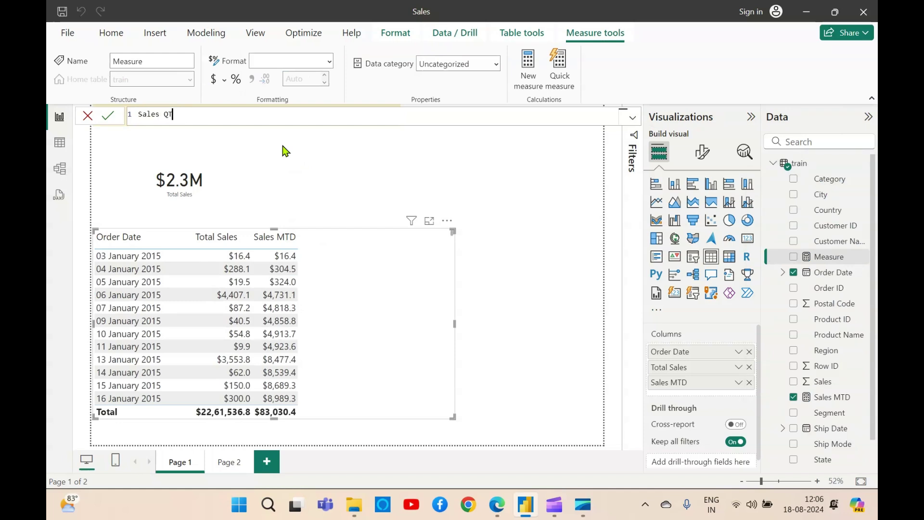
type("D = TOTALQTD(")
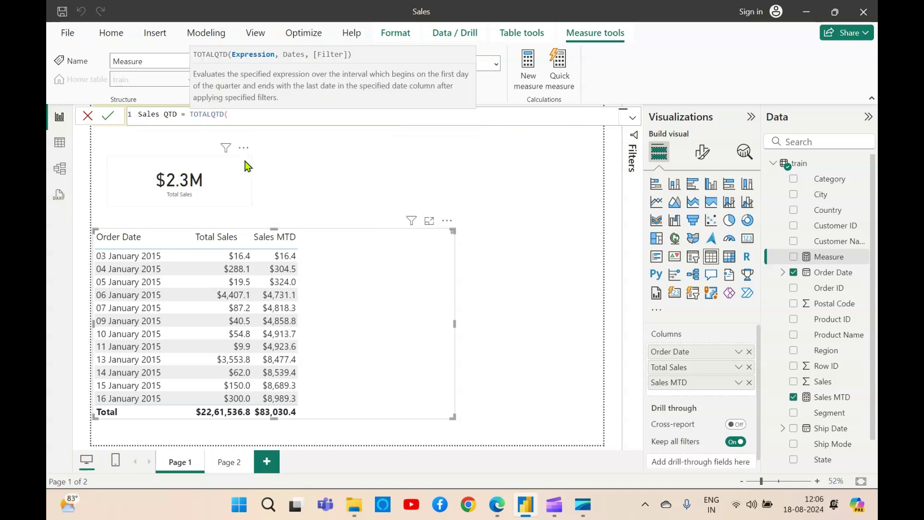
type("tot")
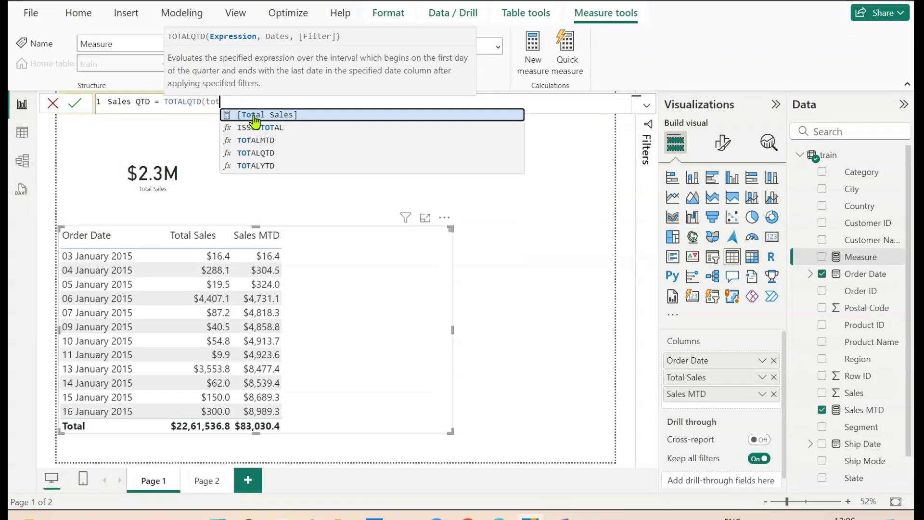
key("Tab")
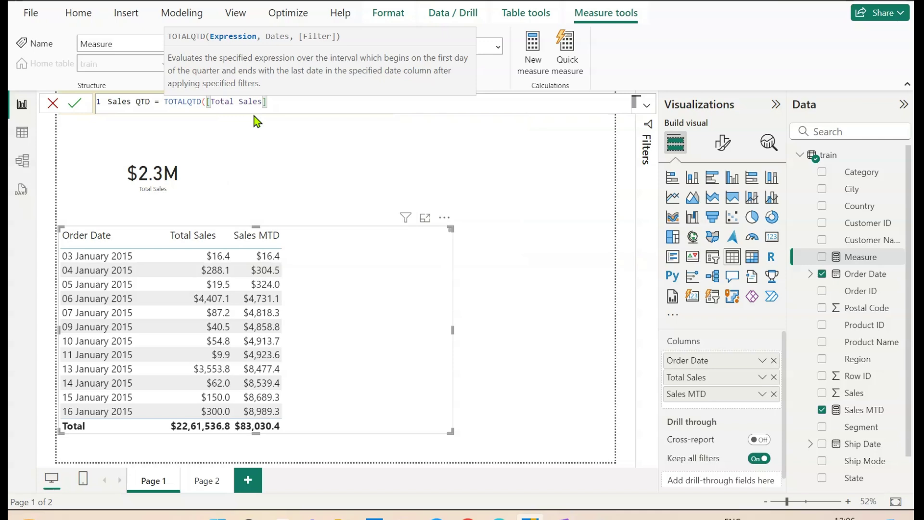
type(", ")
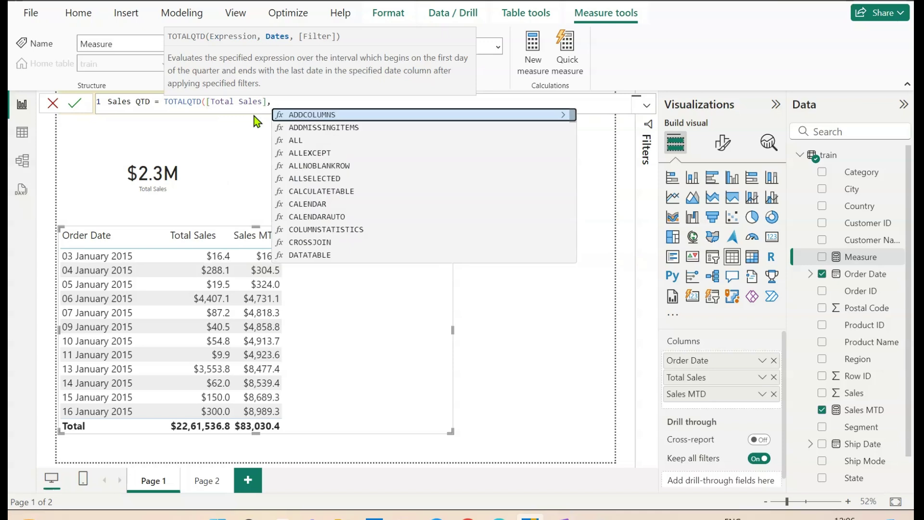
type("ord")
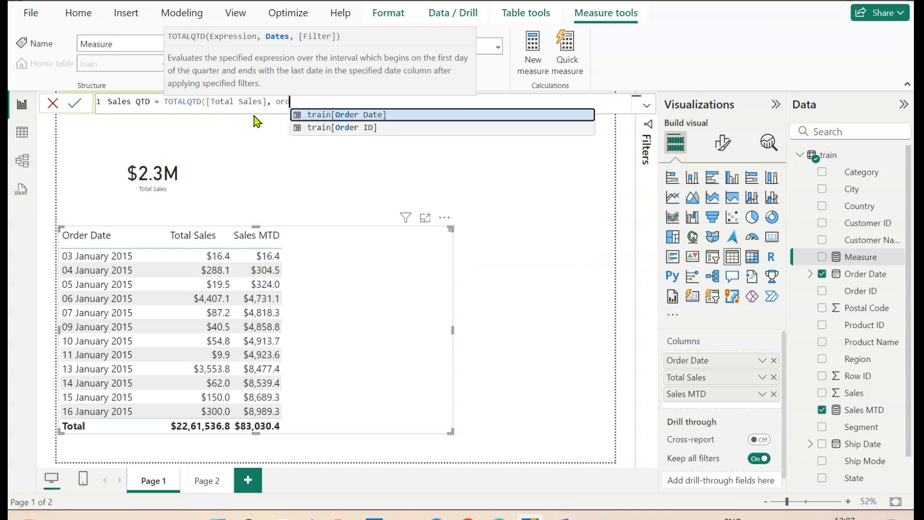
left_click(368, 115)
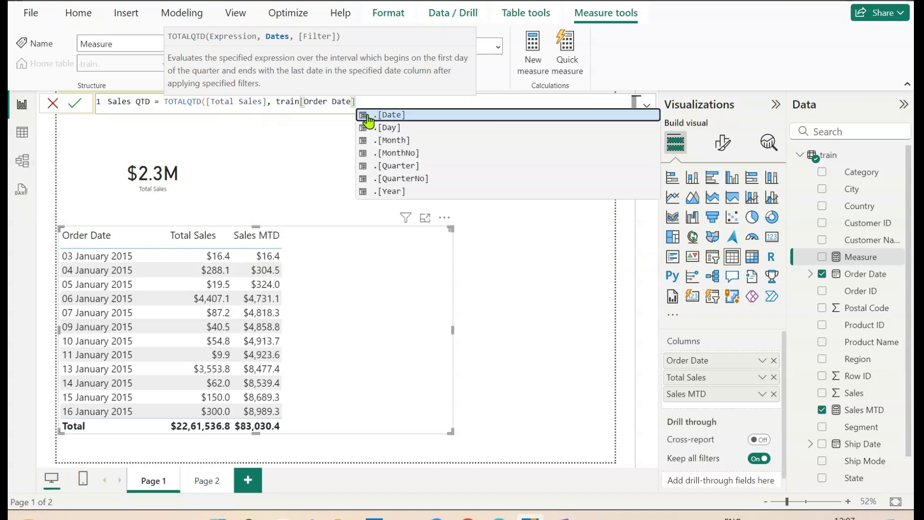
type(")")
key("Return")
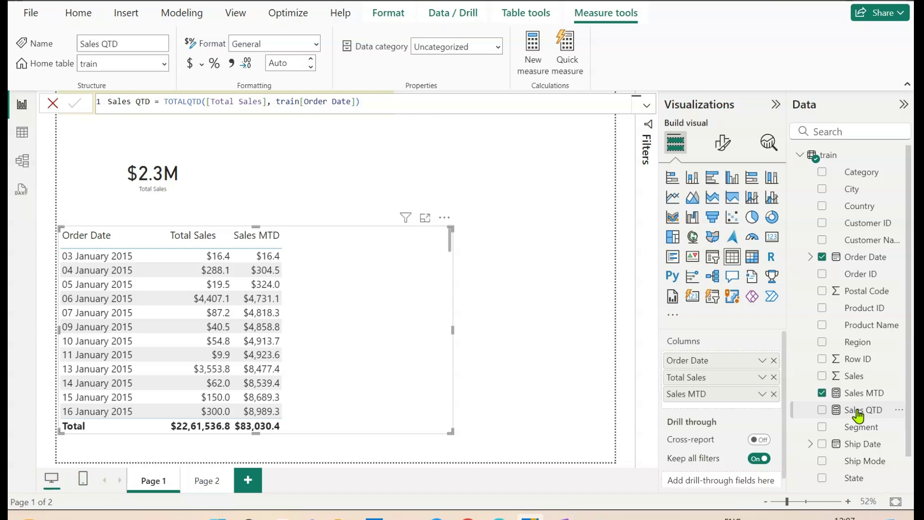
- Format the Sales QTD measure as Currency with 1 decimal place
left_click(317, 48)
left_click(266, 81)
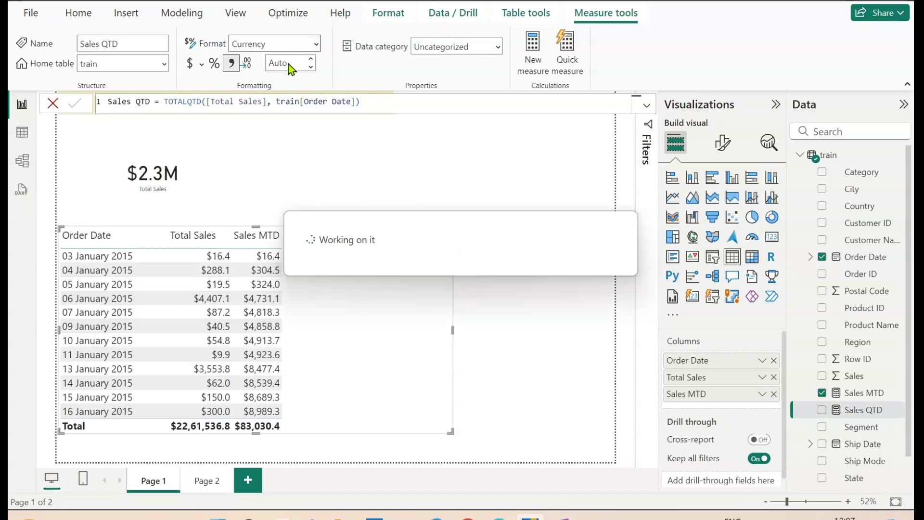
left_click(290, 63)
type("1")
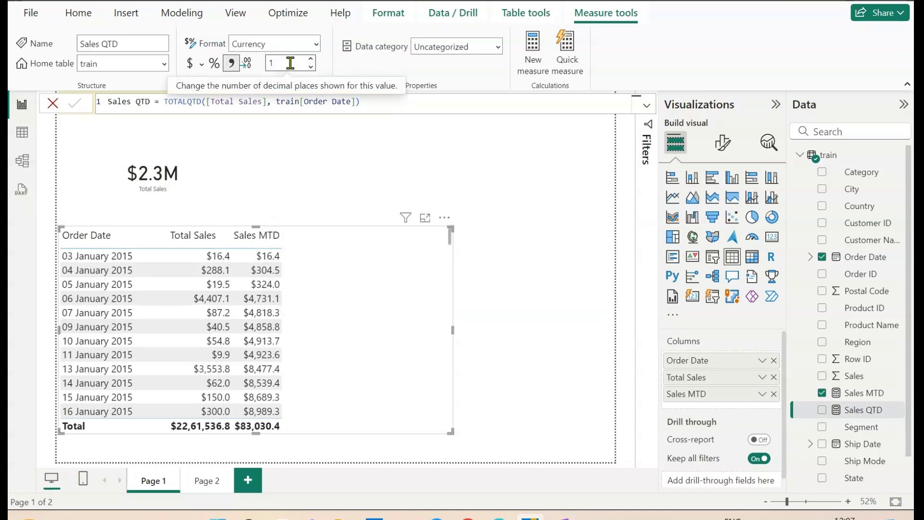
- Add the Sales QTD measure to the table visual as a column after Sales MTD
key("Return")
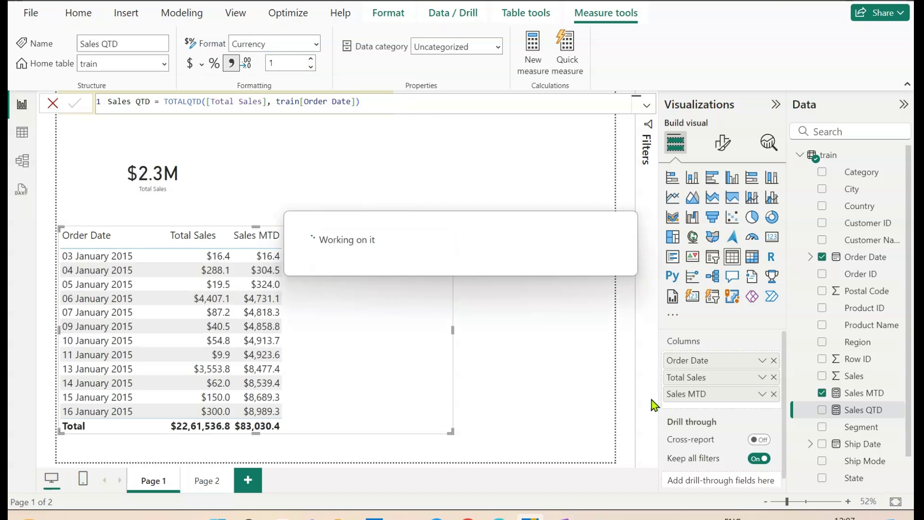
left_click(822, 410)
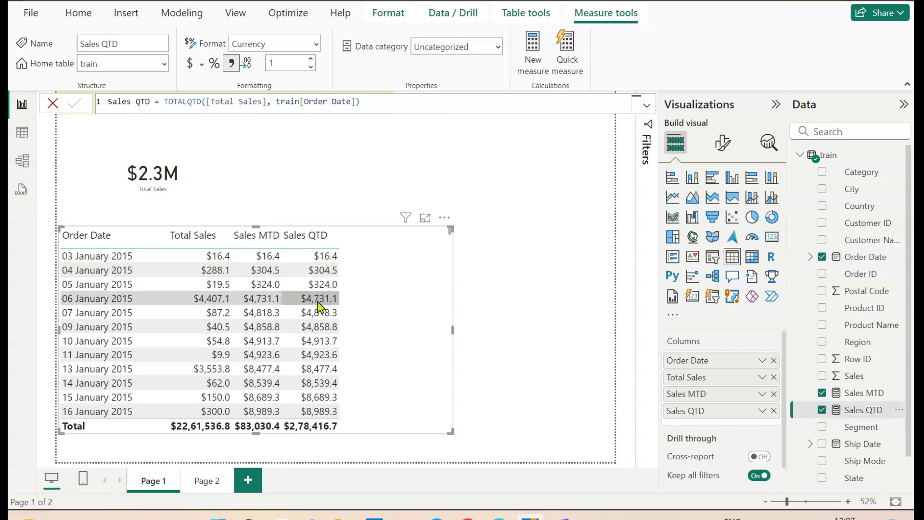
- Examine how the Sales QTD values accumulate compared with Sales MTD from January through April 2015, especially across month and quarter changes
scroll(320, 308, "down", 2)
scroll(246, 373, "down", 3)
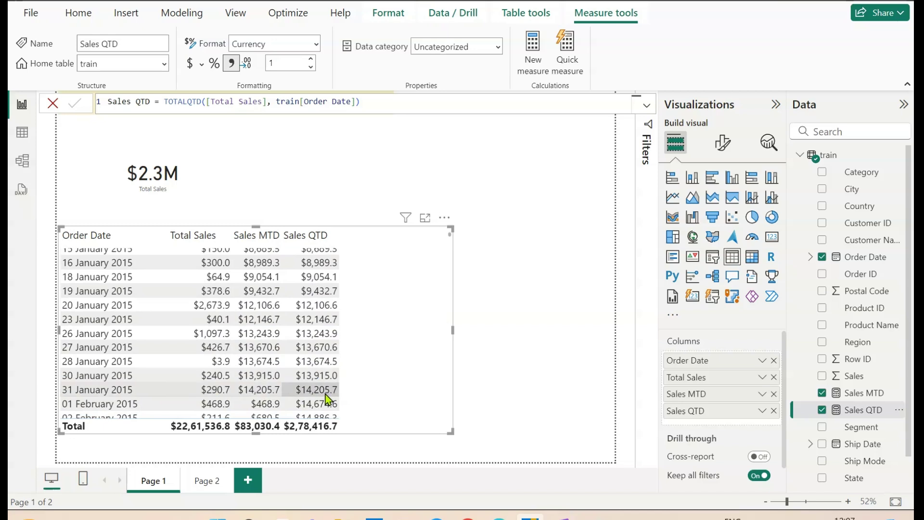
scroll(325, 394, "down", 3)
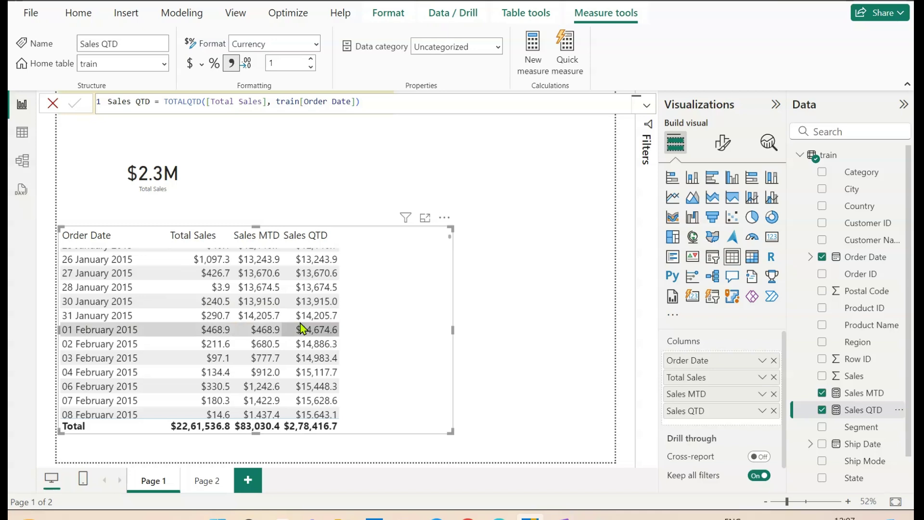
scroll(302, 326, "down", 6)
scroll(302, 327, "down", 5)
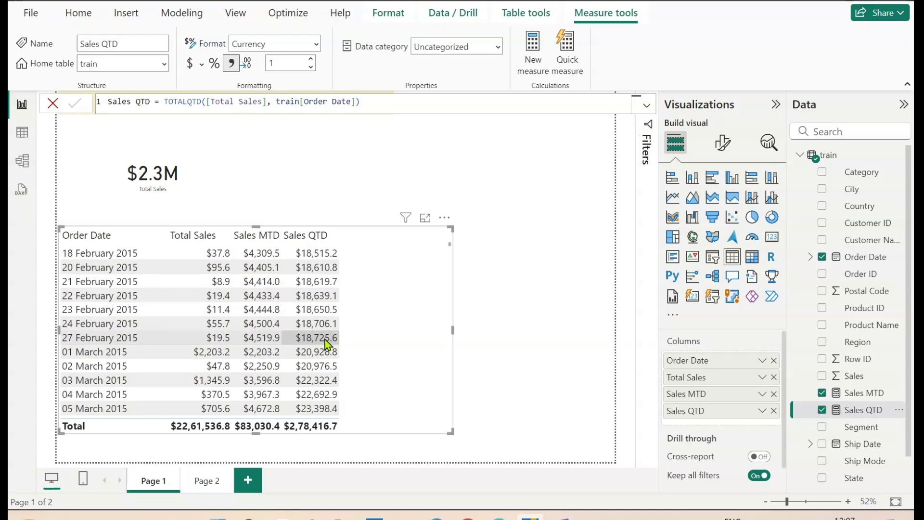
scroll(326, 344, "down", 10)
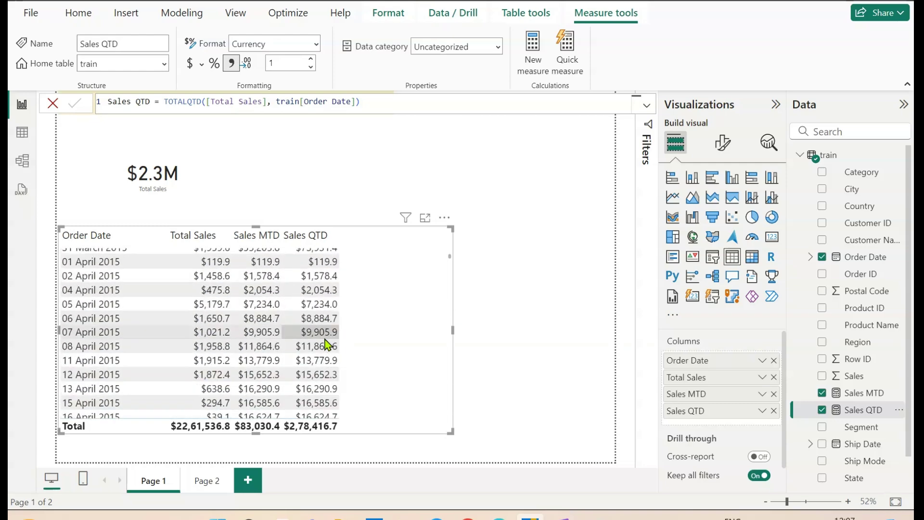
scroll(326, 344, "down", 4)
scroll(324, 344, "up", 1)
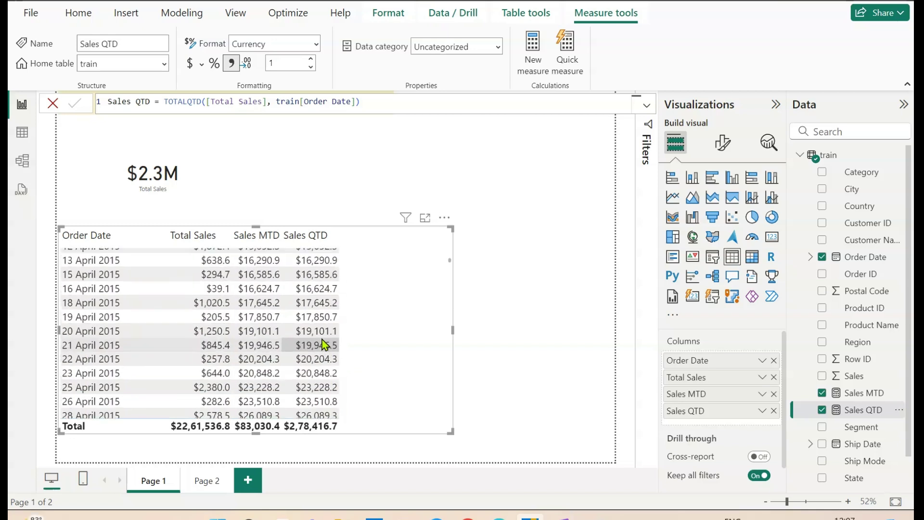
scroll(323, 345, "up", 4)
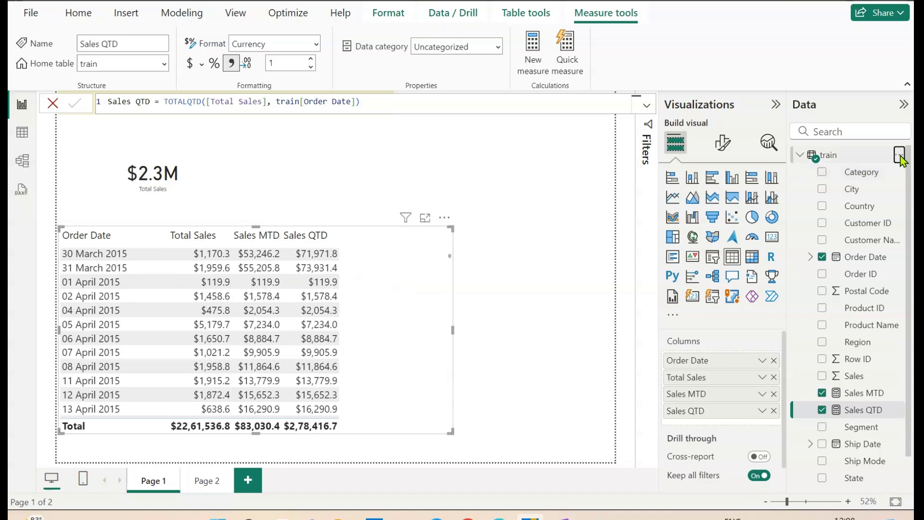
- Create a measure in the train table: Sales YTD = TOTALYTD([Total Sales], train[Order Date])
left_click(900, 155)
key("Escape")
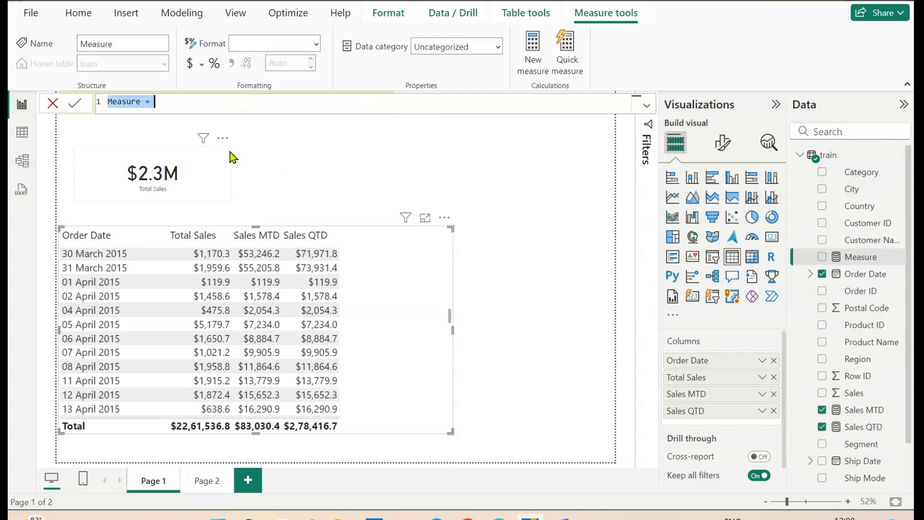
key("BackSpace")
type("Sales Y")
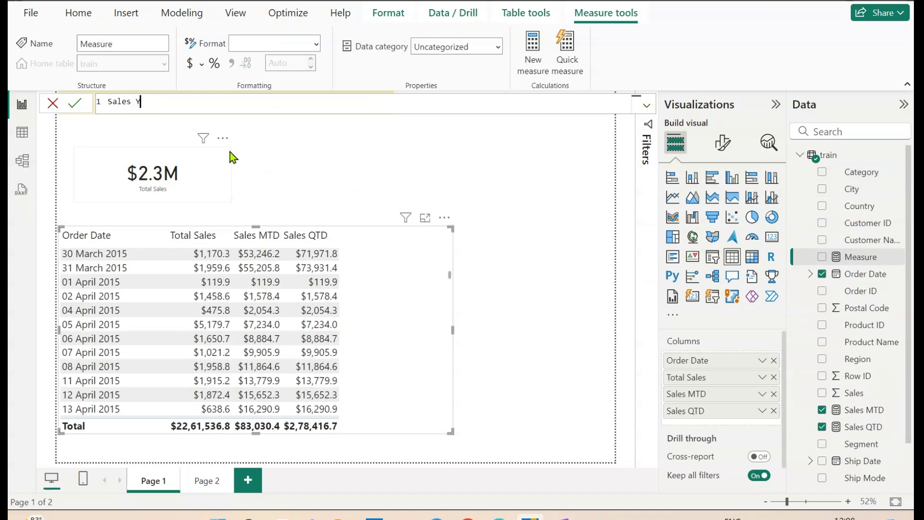
type("TF")
type(" = tot")
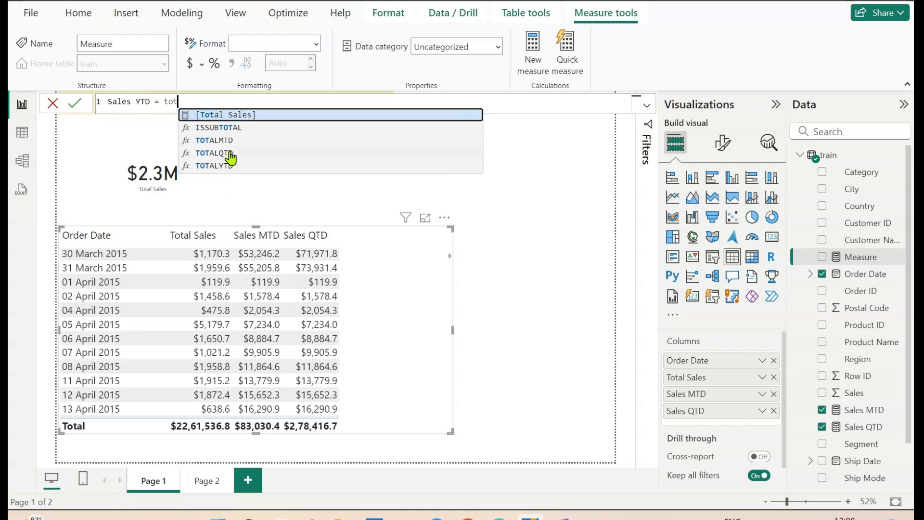
left_click(232, 166)
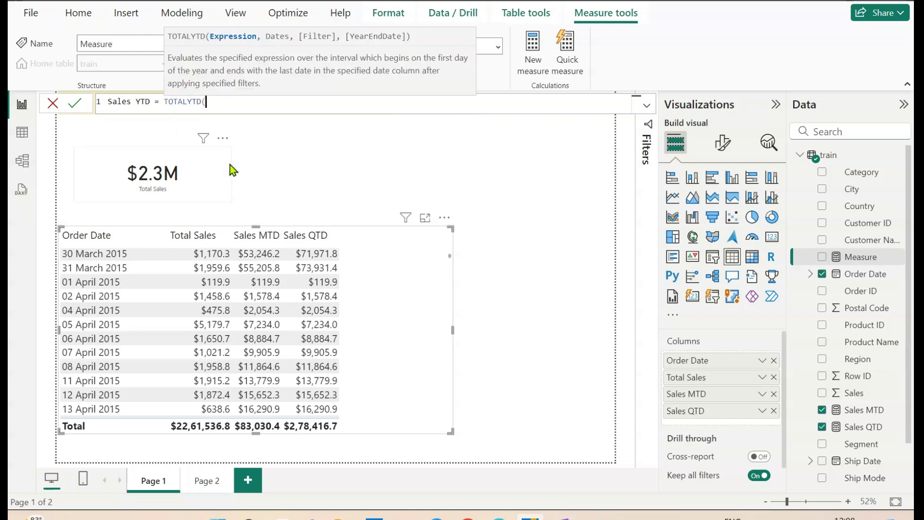
type("tota")
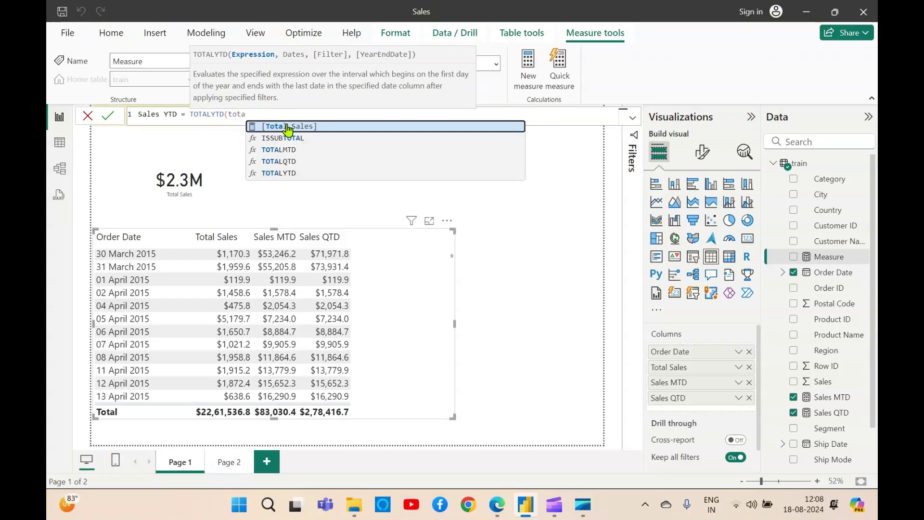
left_click(288, 128)
type(", or")
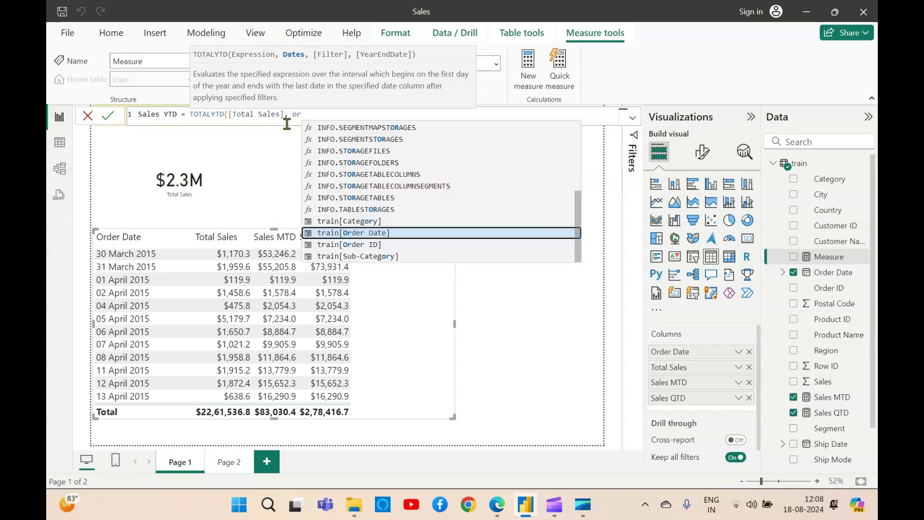
left_click(373, 234)
type(")")
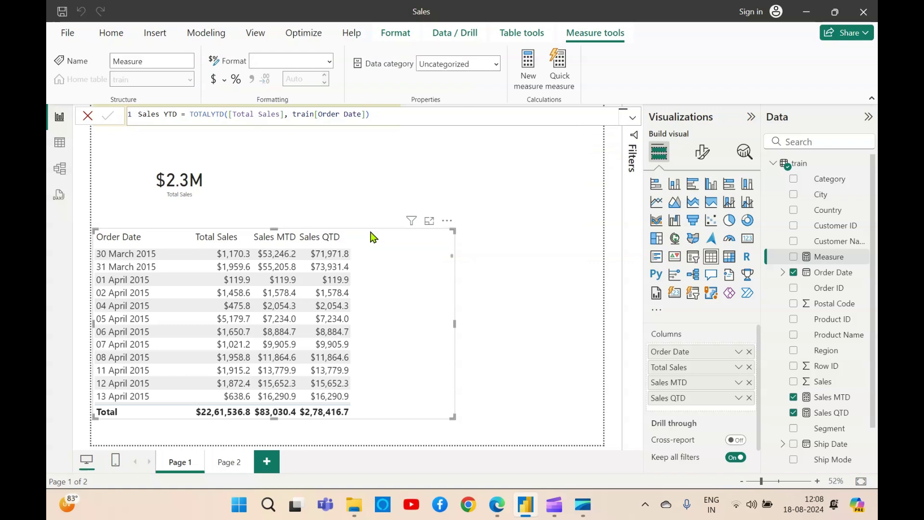
key("Return")
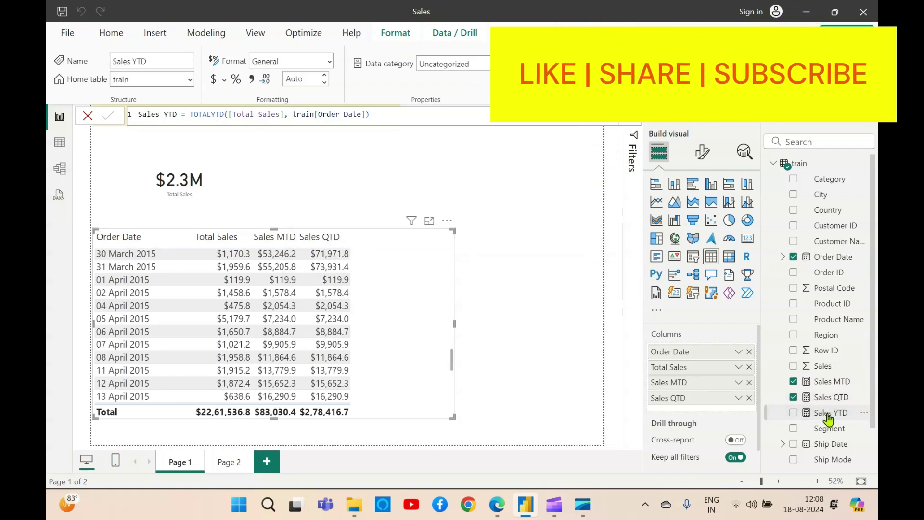
- Format the Sales YTD measure as Currency with 1 decimal place and deselect the table visual
left_click(331, 63)
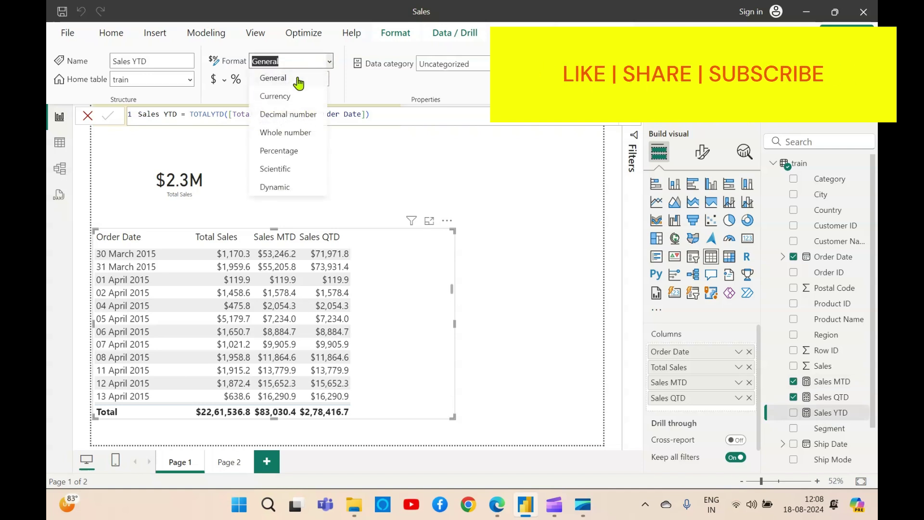
left_click(303, 77)
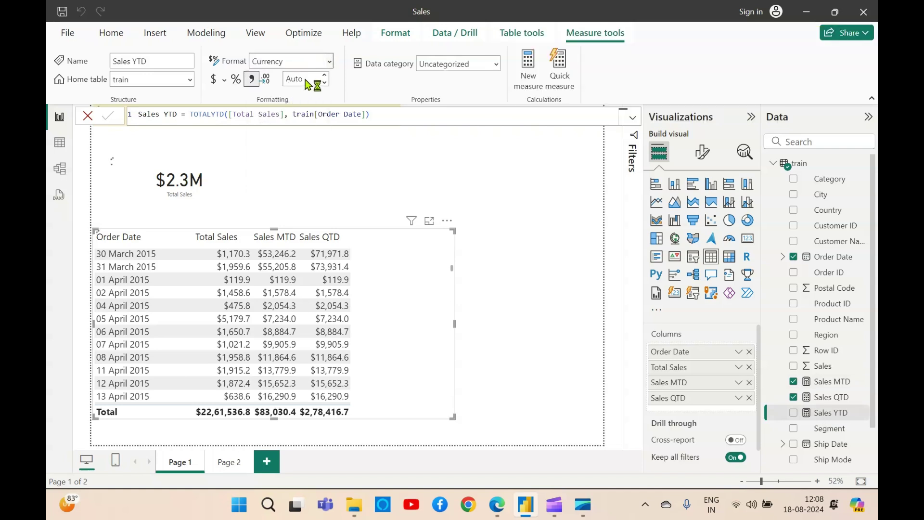
left_click(306, 79)
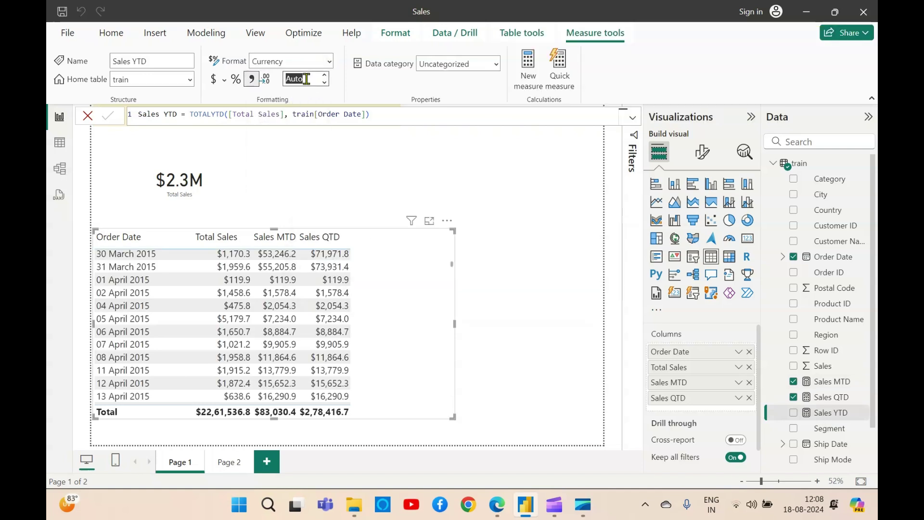
type("1")
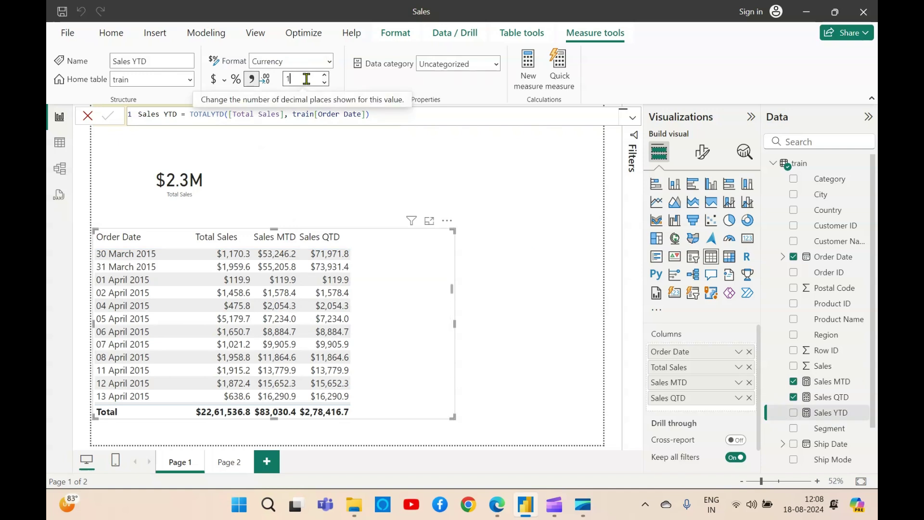
key("BackSpace")
type("1")
key("Escape")
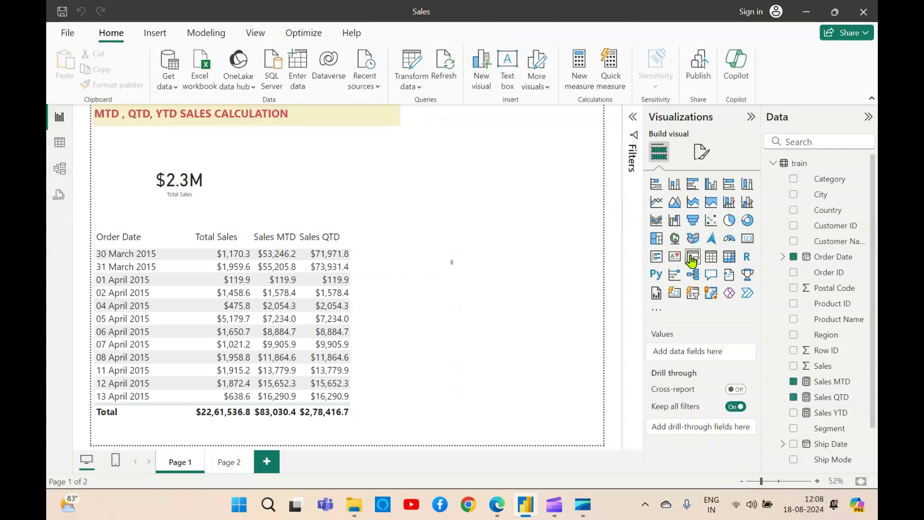
- Add a slicer based on Order Date and place it above the table, apart from the Total Sales card
left_click(693, 256)
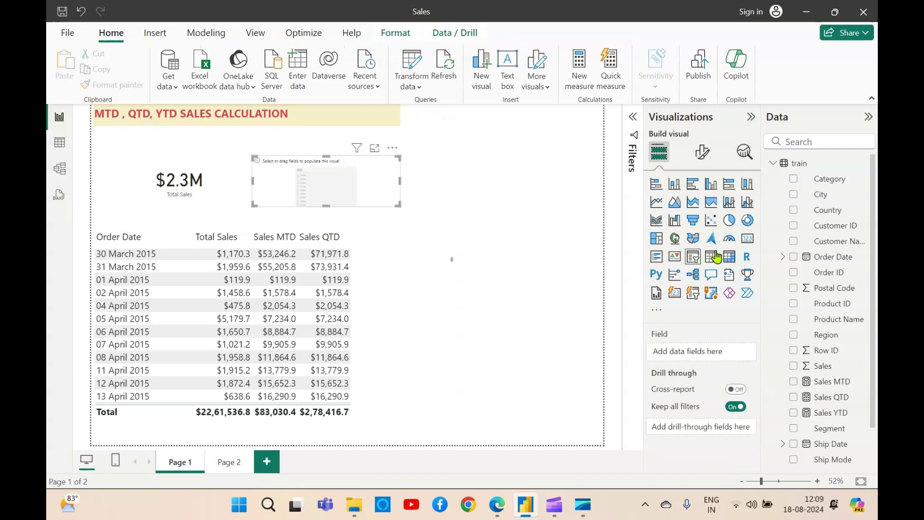
left_click(794, 272)
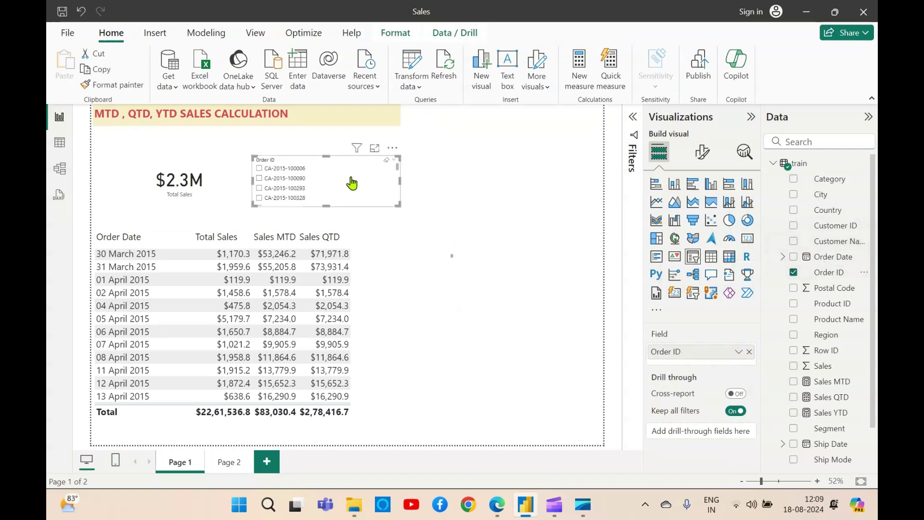
left_click_drag(350, 182, 499, 186)
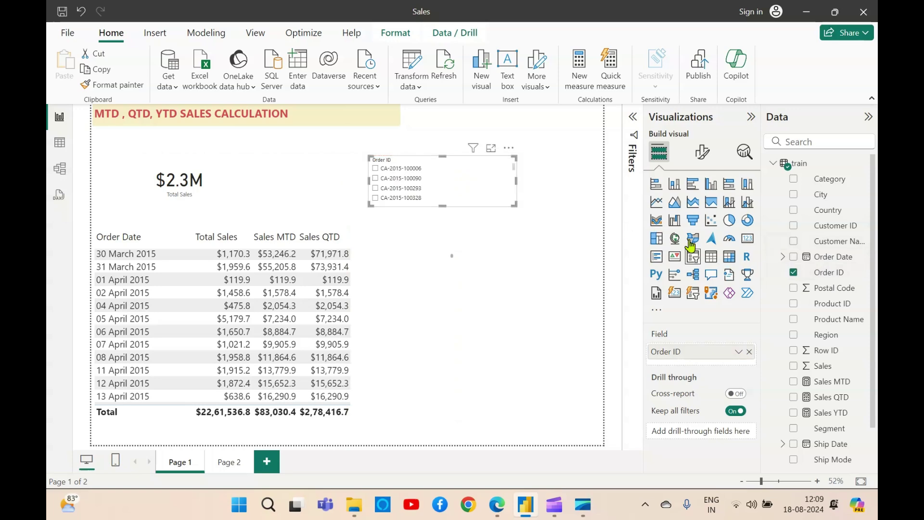
left_click(794, 274)
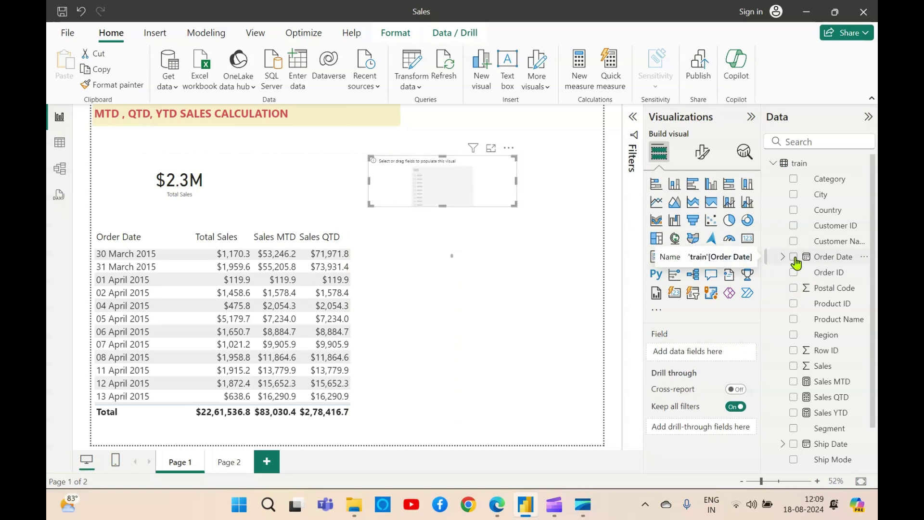
left_click(793, 257)
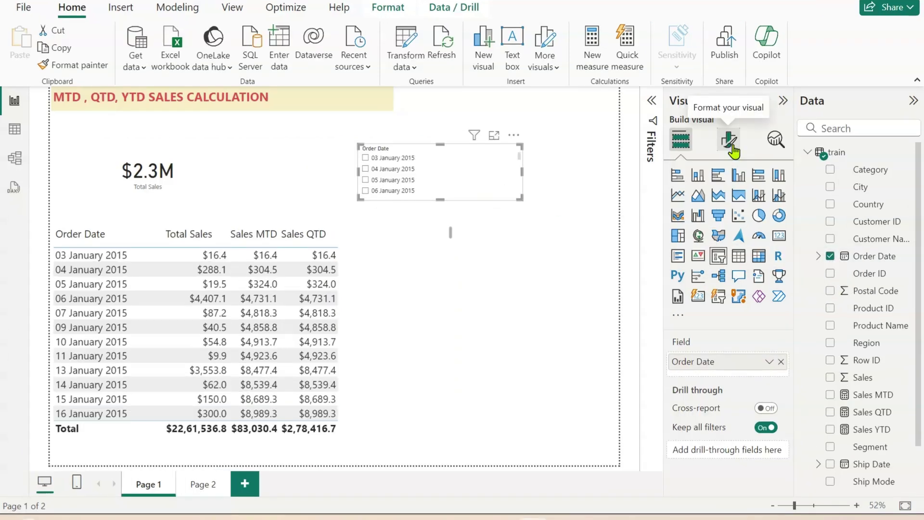
- Set the Order Date slicer's style to Between and shift the slicer further right on the page
left_click(702, 152)
left_click(718, 239)
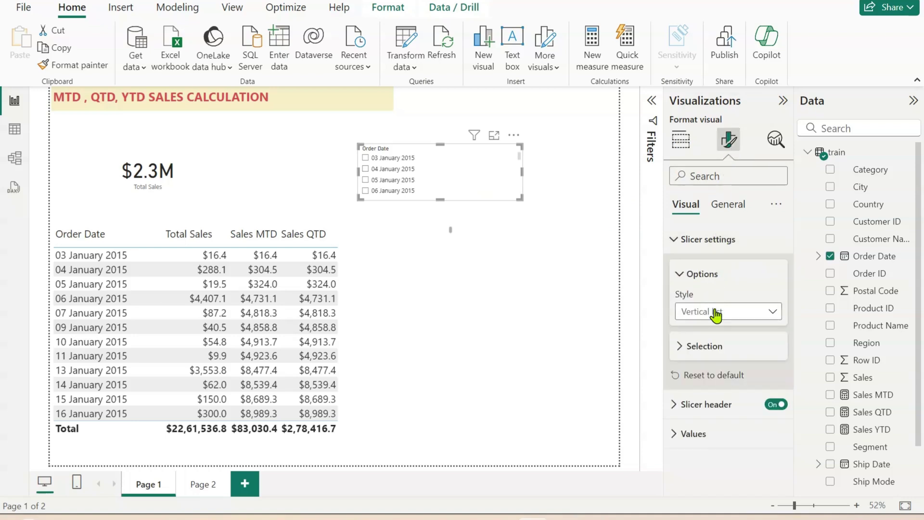
left_click(716, 313)
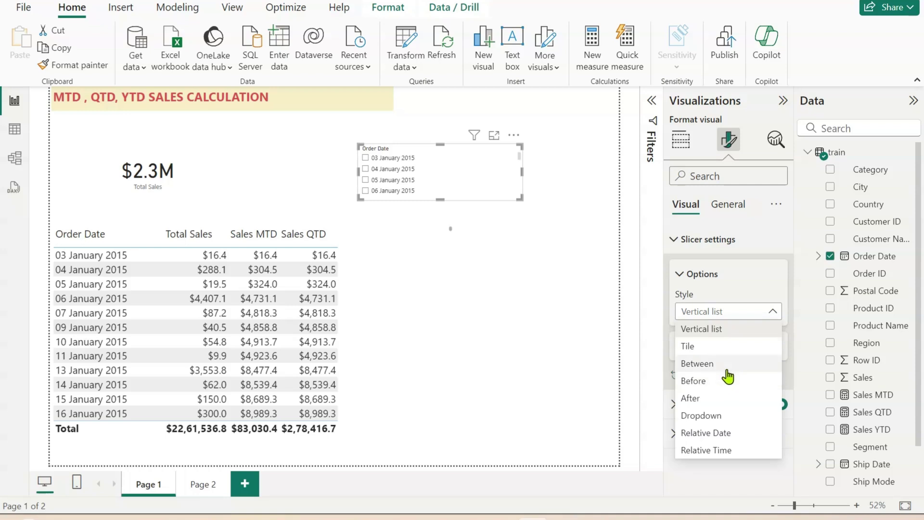
left_click(714, 364)
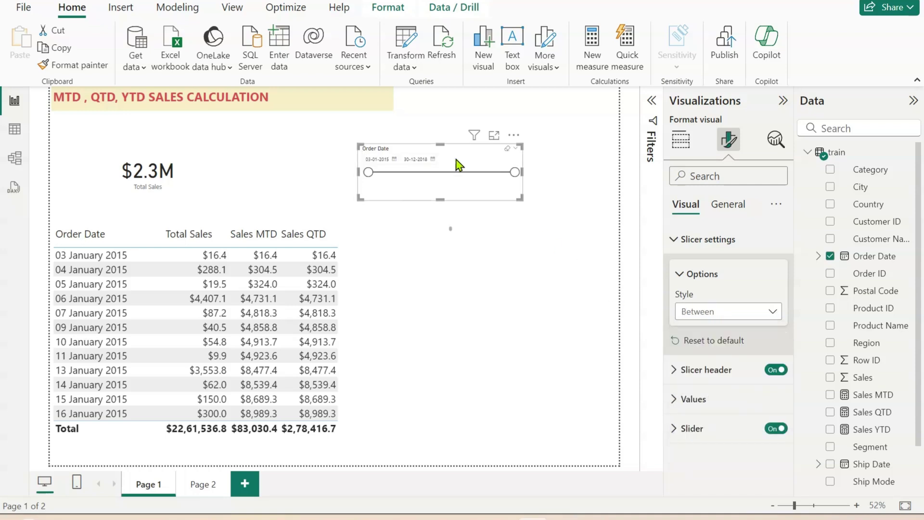
left_click_drag(454, 157, 490, 157)
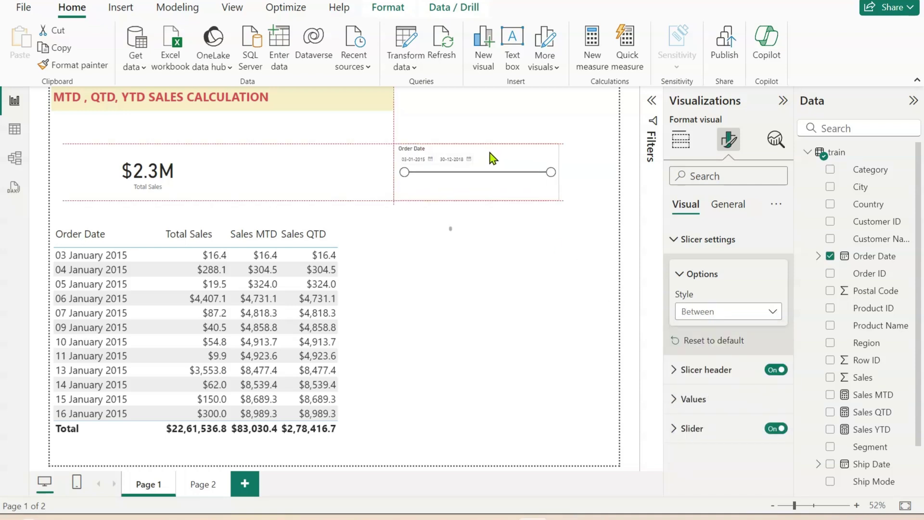
- Add the Sales YTD measure to the table visual and widen the table by moving its right edge outward
left_click(199, 181)
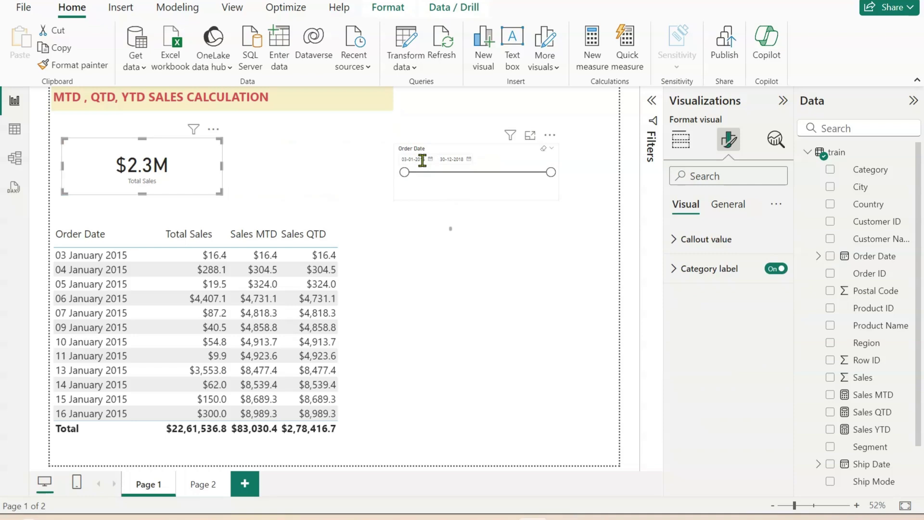
left_click(375, 253)
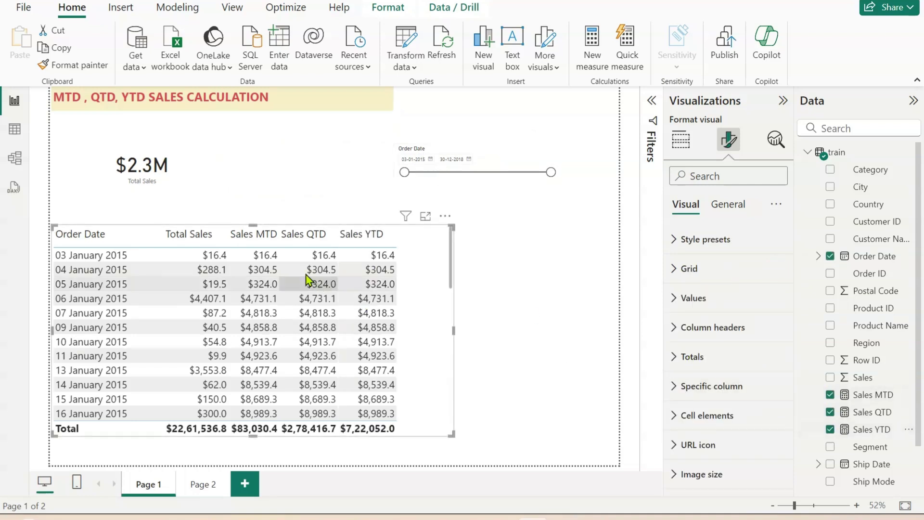
left_click_drag(454, 330, 484, 336)
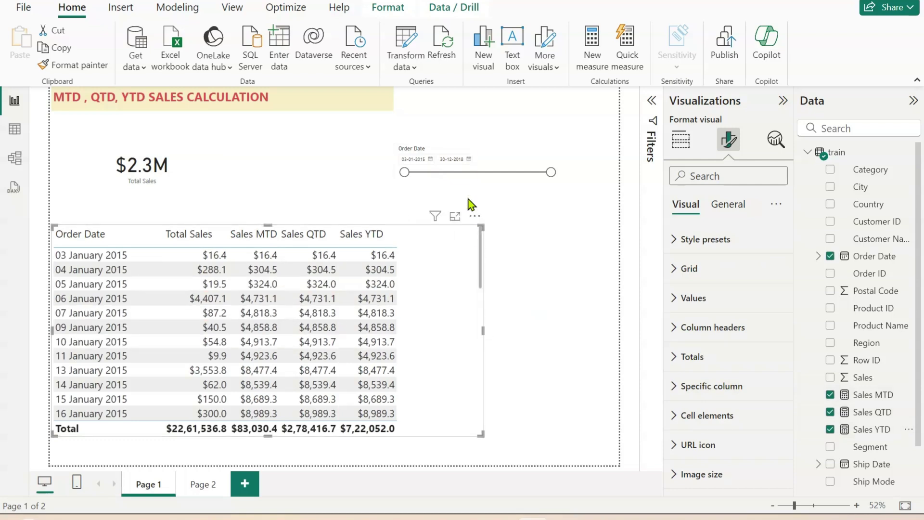
- Set the end date of the Order Date slicer to 30-12-2015
left_click(470, 155)
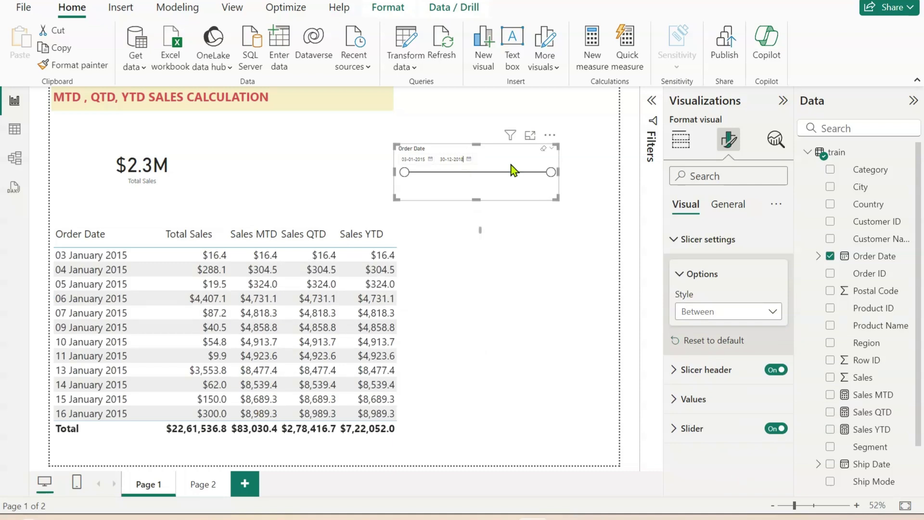
type("5")
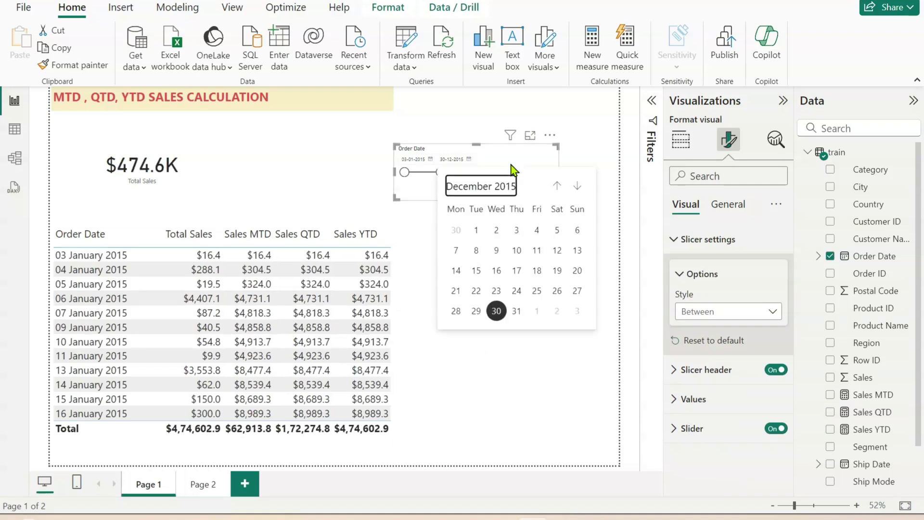
- Set the start date of the Order Date slicer to 01-12-2015
key("Return")
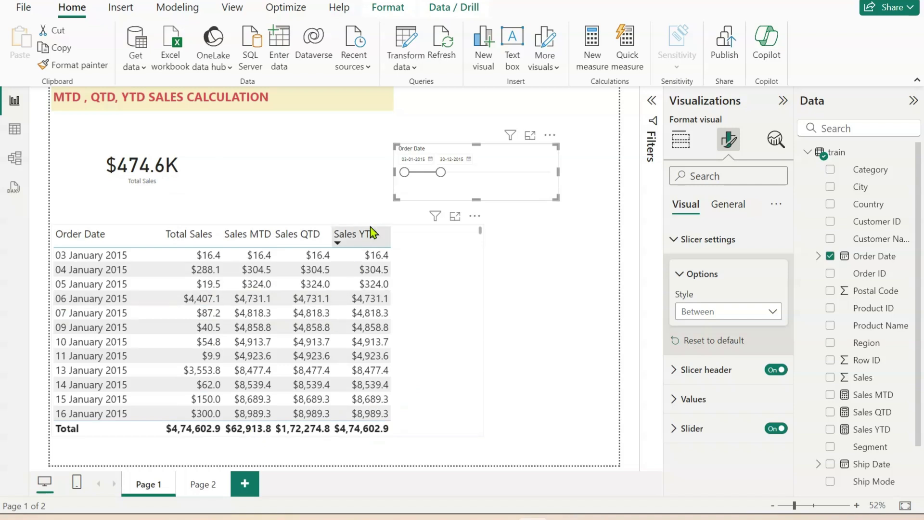
left_click(429, 160)
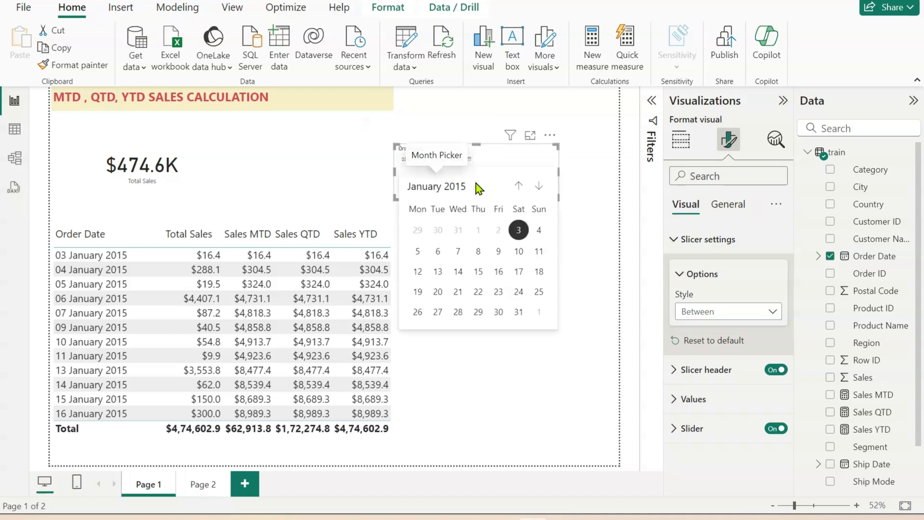
left_click(538, 187)
triple_click(539, 187)
triple_click(539, 186)
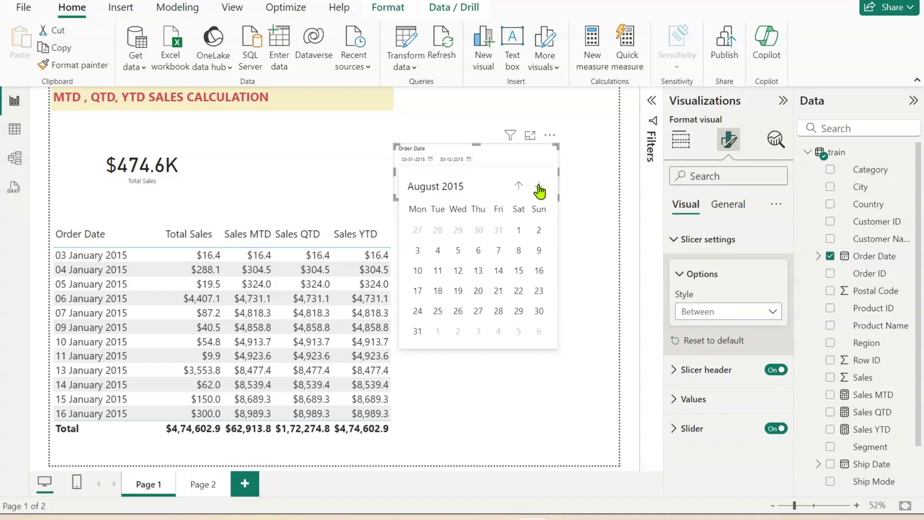
triple_click(539, 187)
left_click(539, 186)
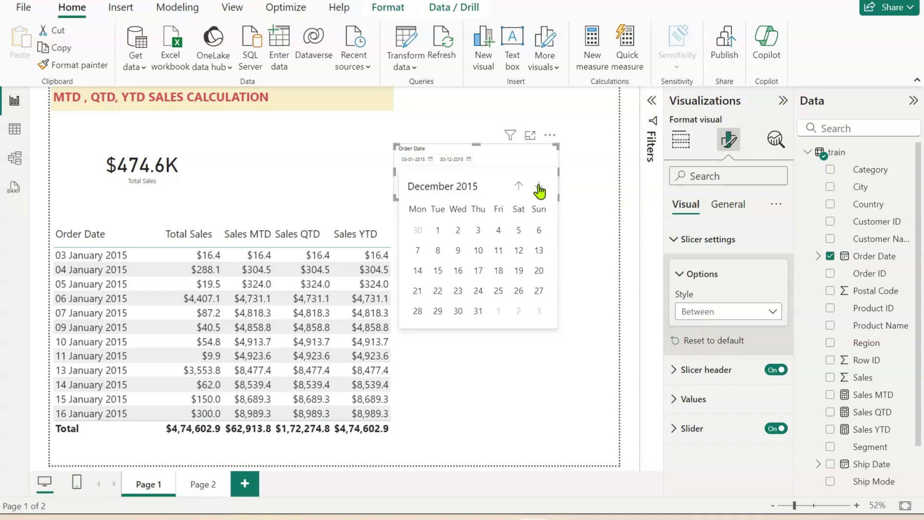
left_click(439, 231)
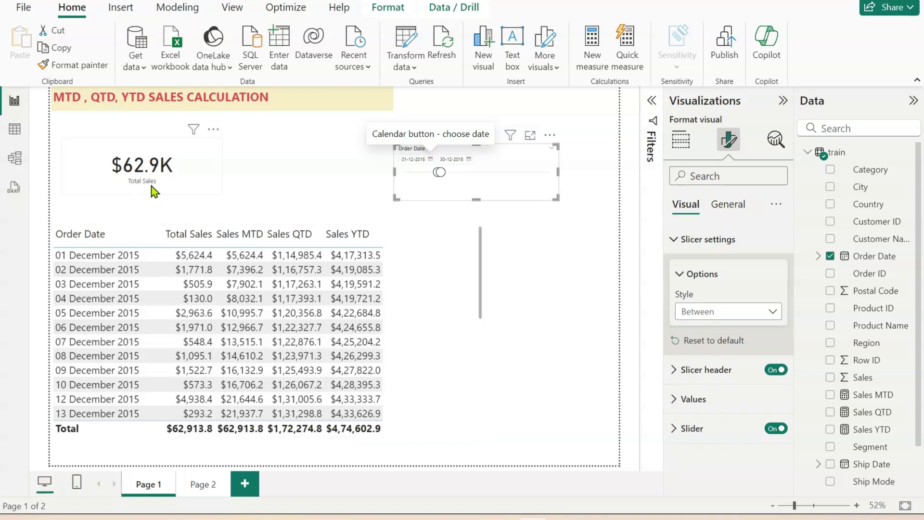
- Apply the Bold header flashy rows style preset to the sales table visual and deselect it
left_click(444, 276)
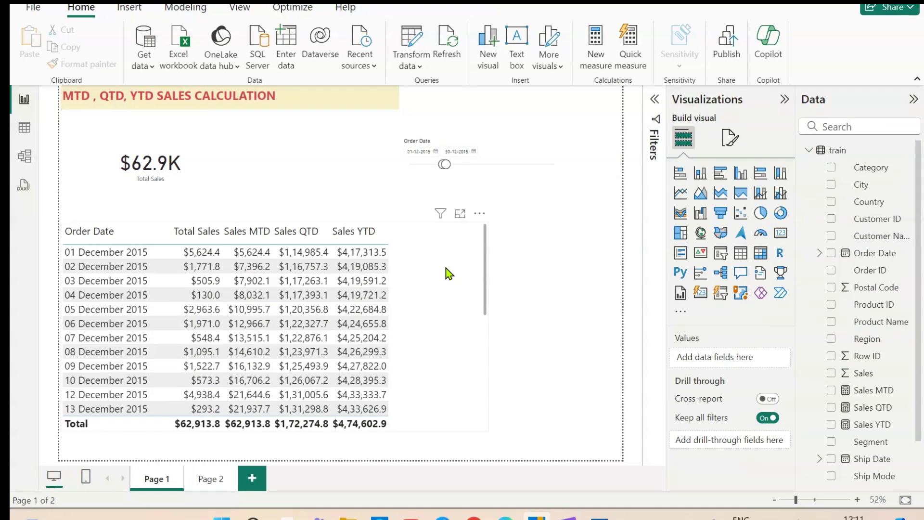
left_click(448, 273)
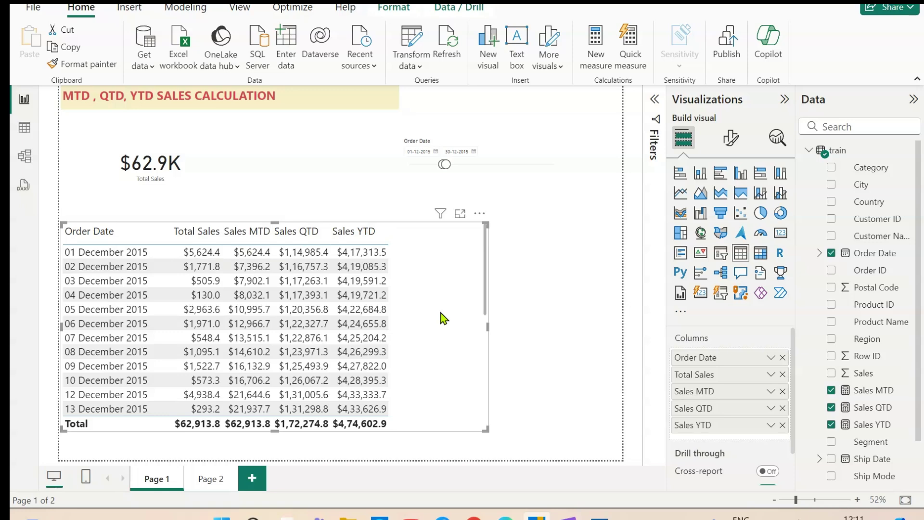
left_click_drag(443, 319, 442, 295)
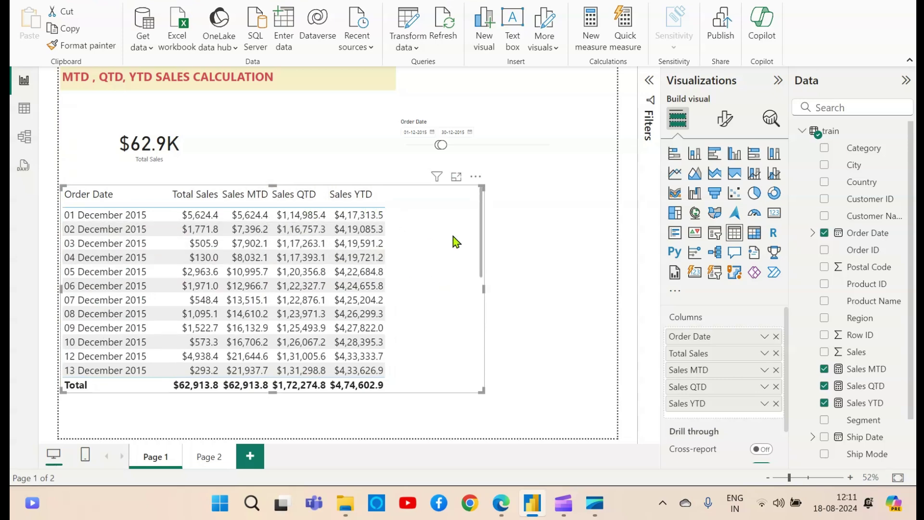
left_click(726, 120)
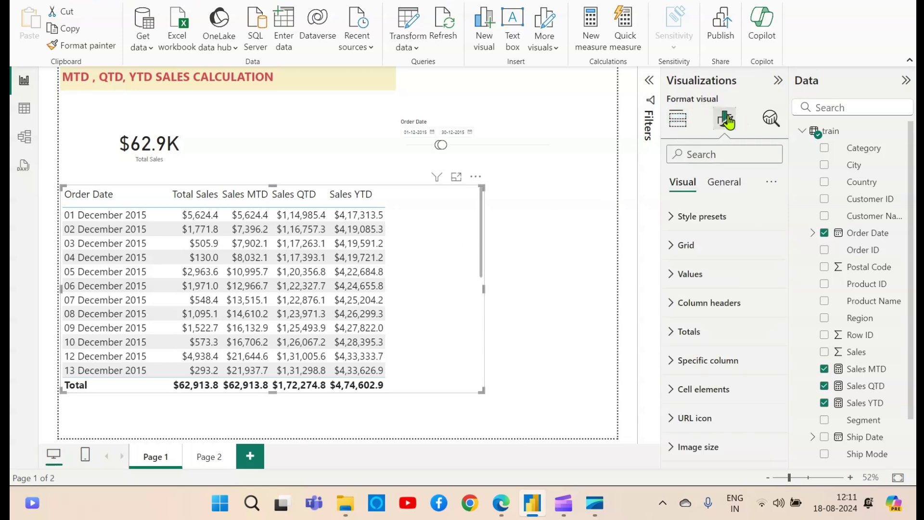
left_click(708, 217)
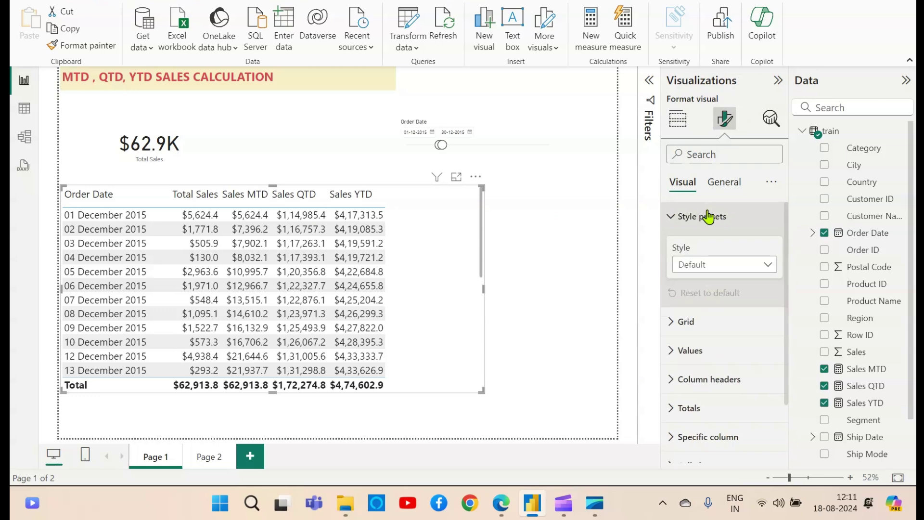
left_click(704, 265)
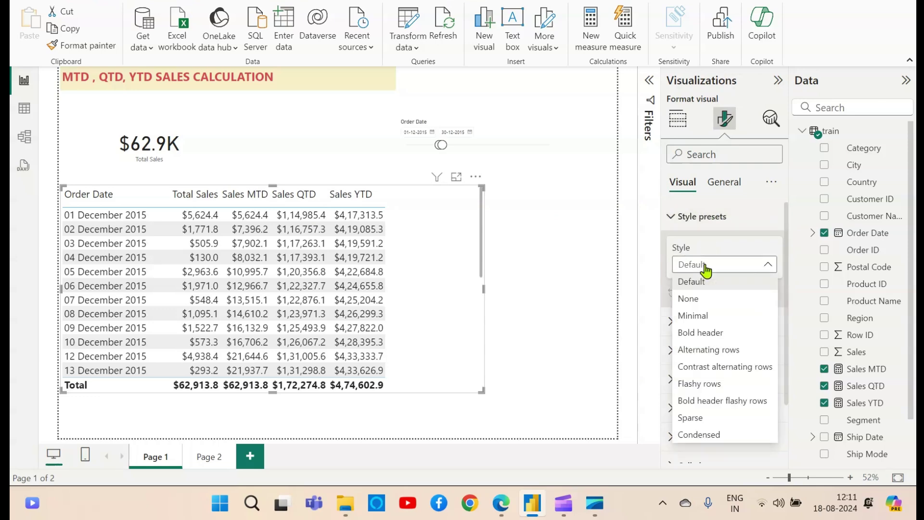
left_click(713, 403)
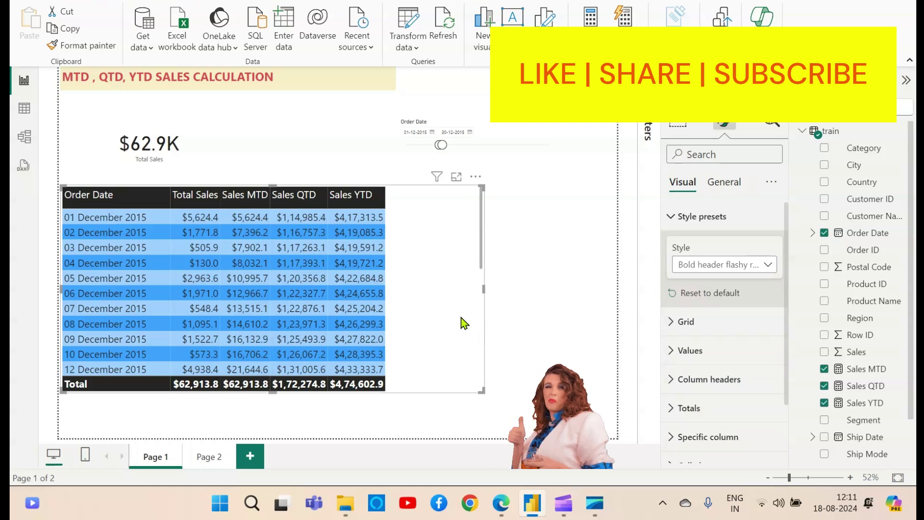
left_click(570, 283)
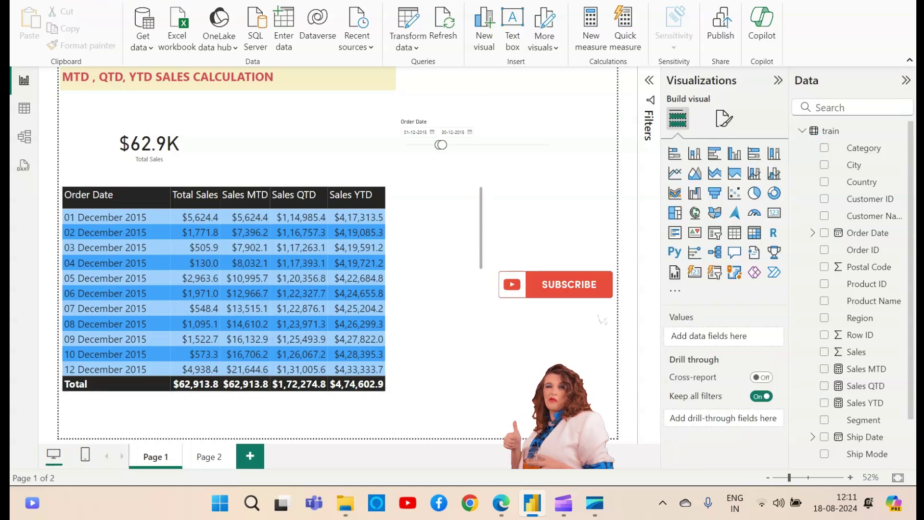